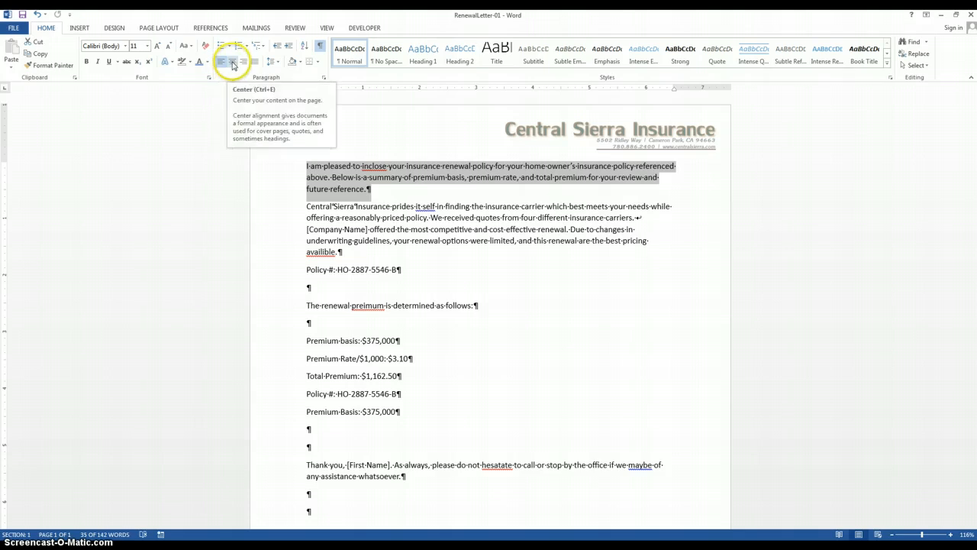
# - Try center, right and justified alignment on the first body paragraph
pyautogui.click(233, 66)
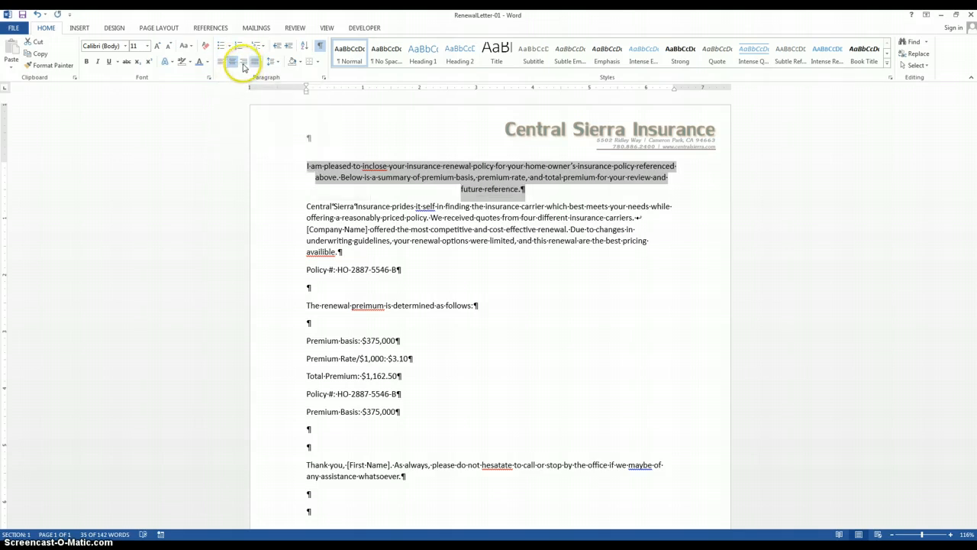
pyautogui.click(243, 66)
pyautogui.click(254, 65)
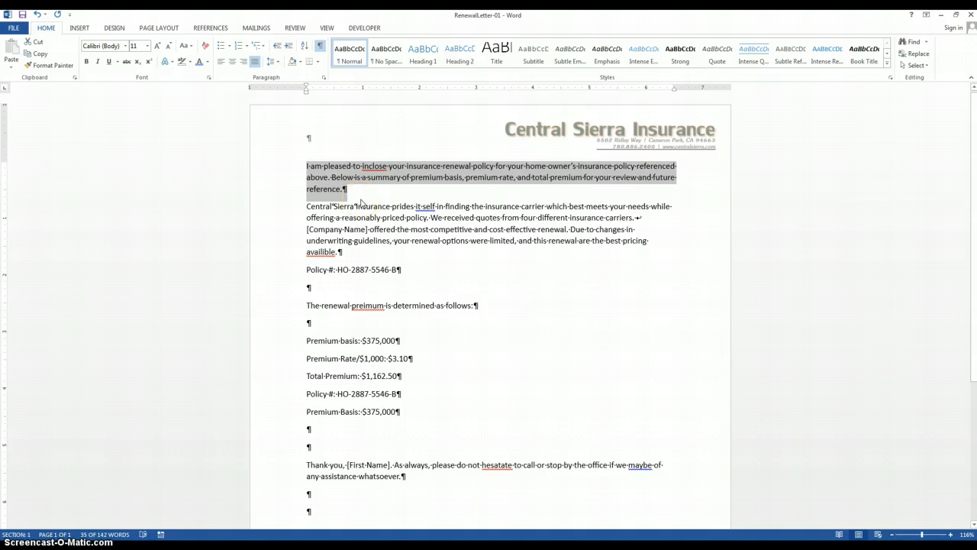
pyautogui.click(380, 179)
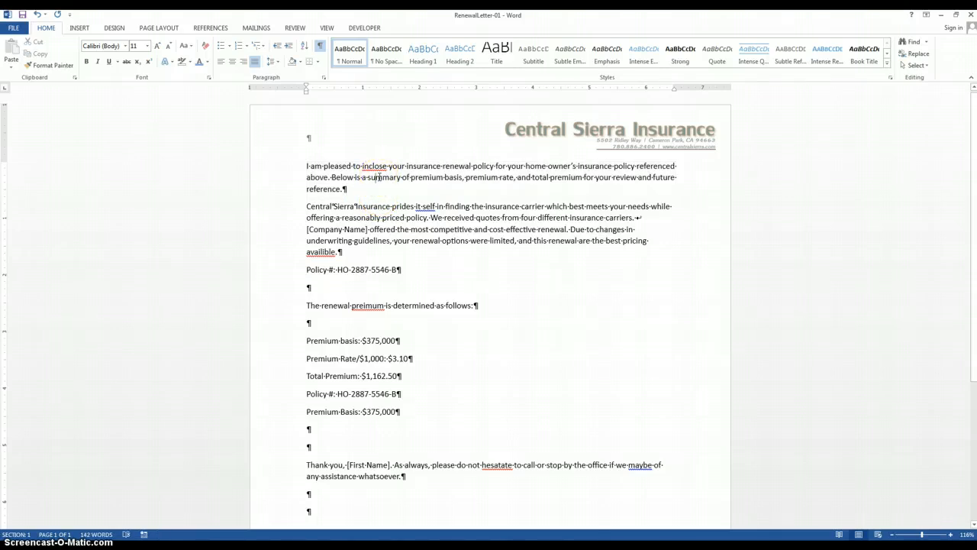
# - Review the spacing options and the line and page break settings for the first body paragraph, leaving them unapplied
pyautogui.moveTo(306, 166); pyautogui.dragTo(343, 188)
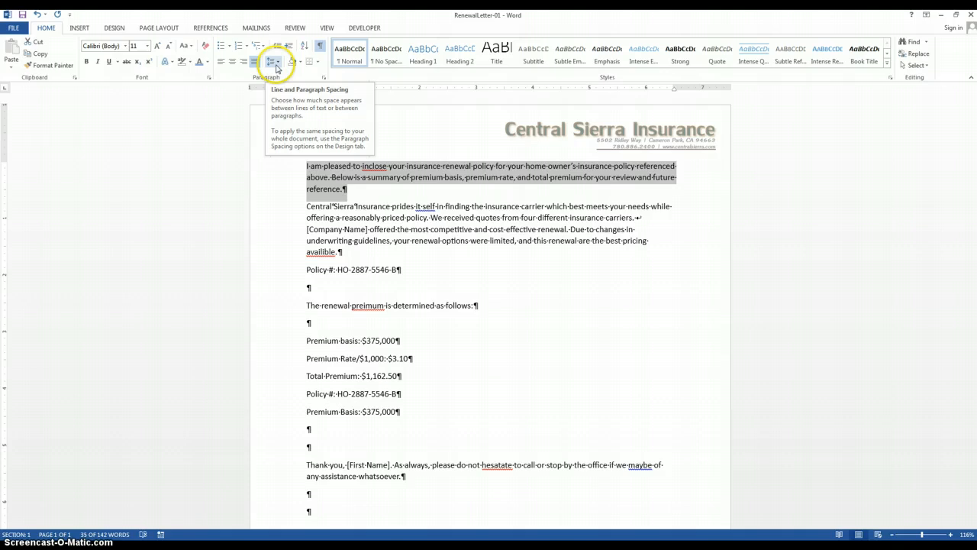
pyautogui.click(276, 67)
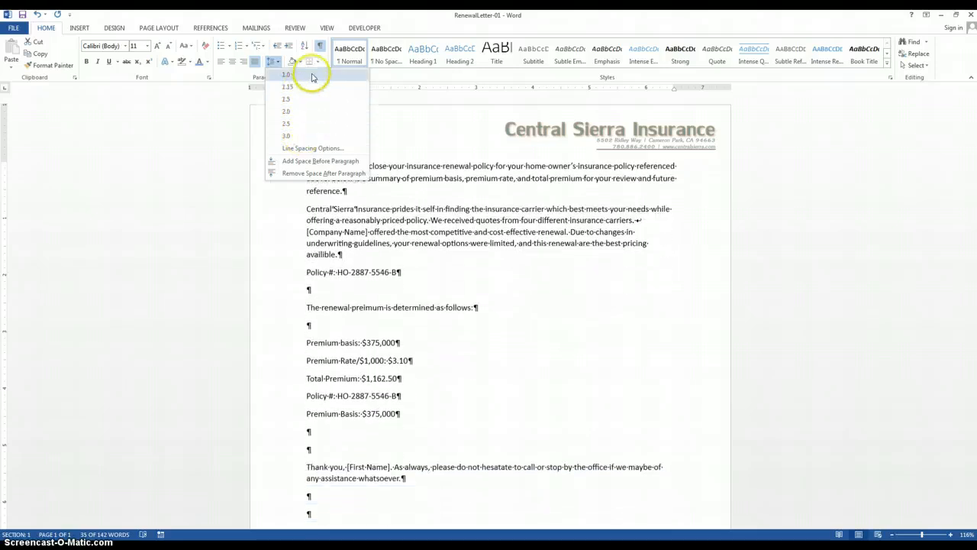
pyautogui.click(308, 147)
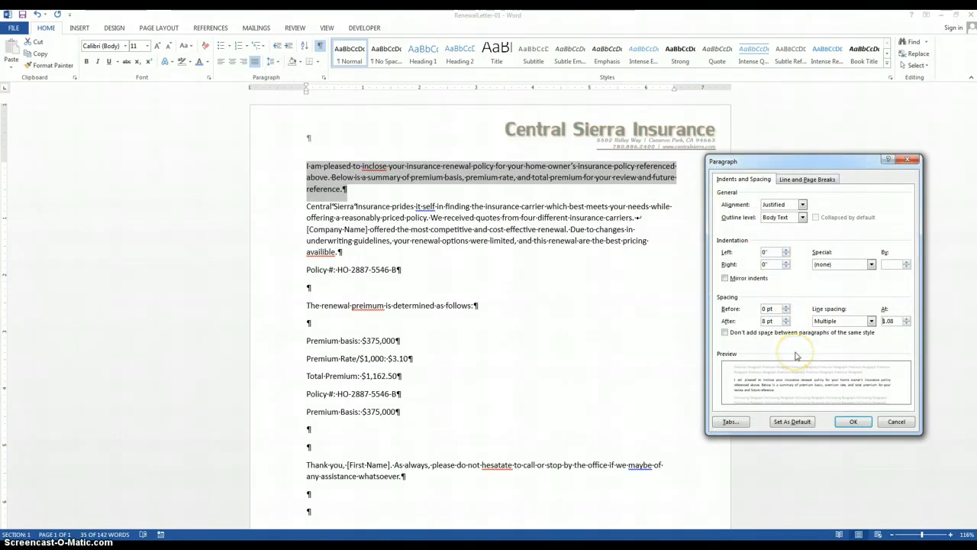
pyautogui.click(808, 182)
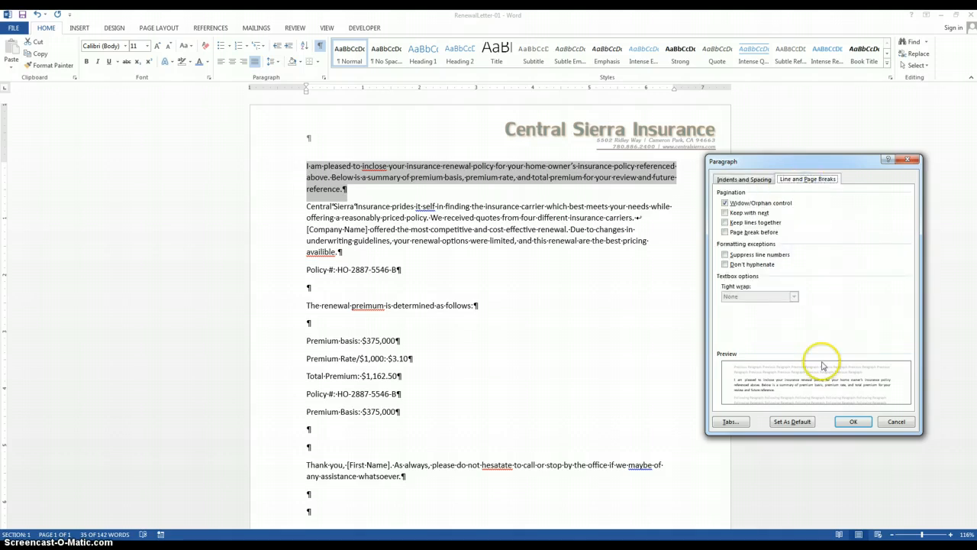
pyautogui.click(893, 422)
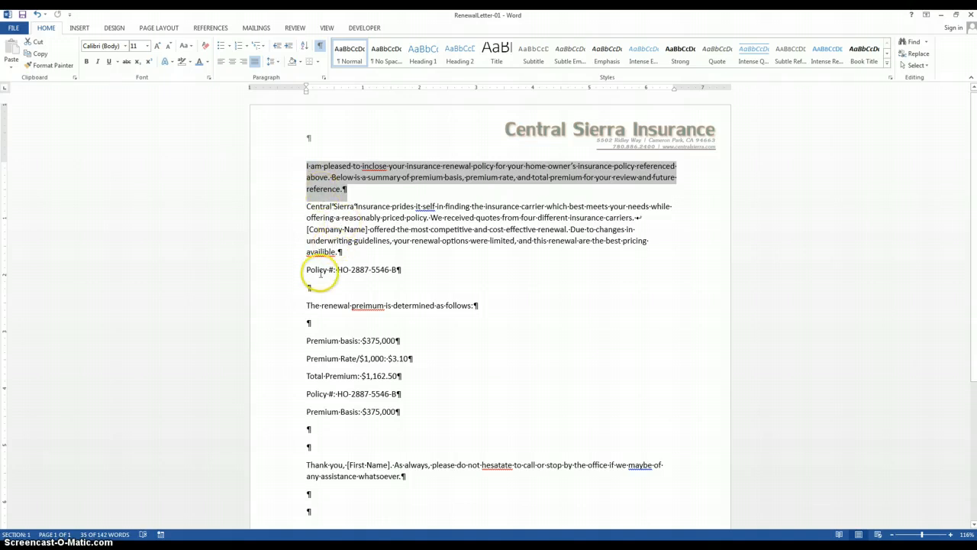
# - For the first two body paragraphs, set the line spacing to Multiple at 3 and the alignment to Left
pyautogui.moveTo(340, 251); pyautogui.dragTo(308, 163)
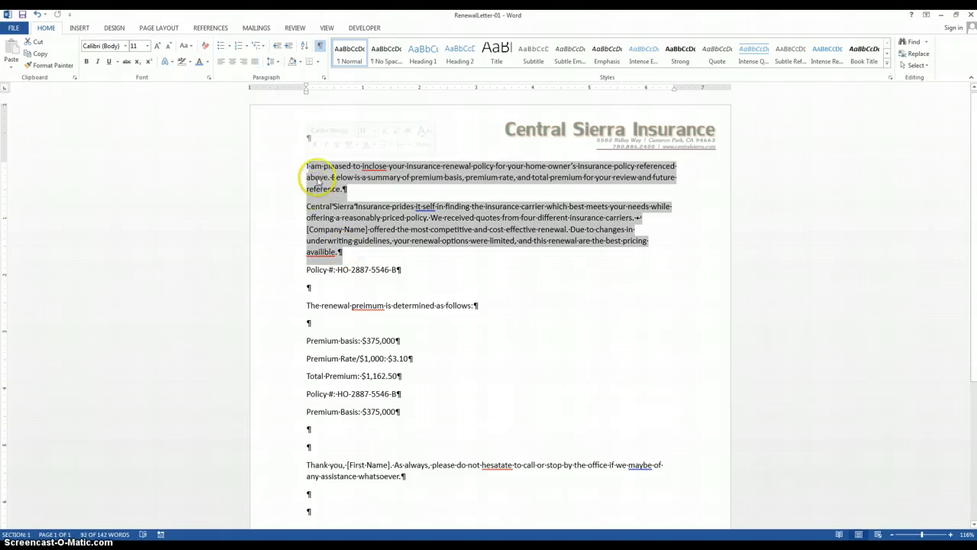
pyautogui.click(323, 80)
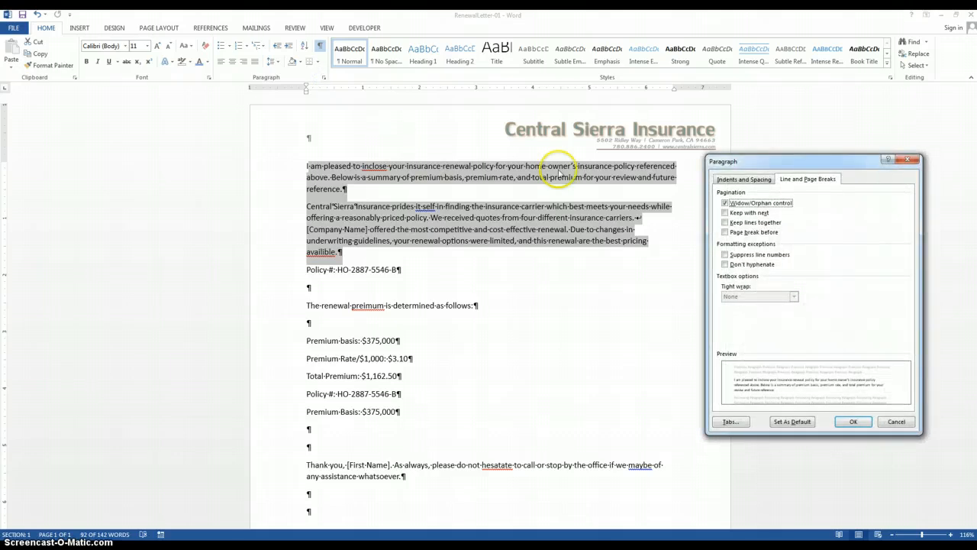
pyautogui.click(729, 180)
pyautogui.moveTo(767, 159); pyautogui.dragTo(638, 148)
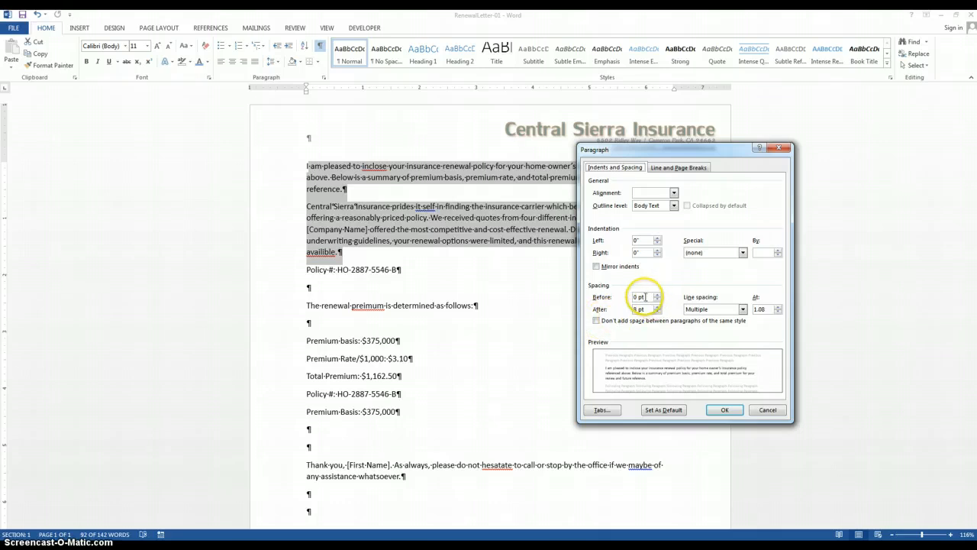
pyautogui.click(742, 311)
pyautogui.click(730, 285)
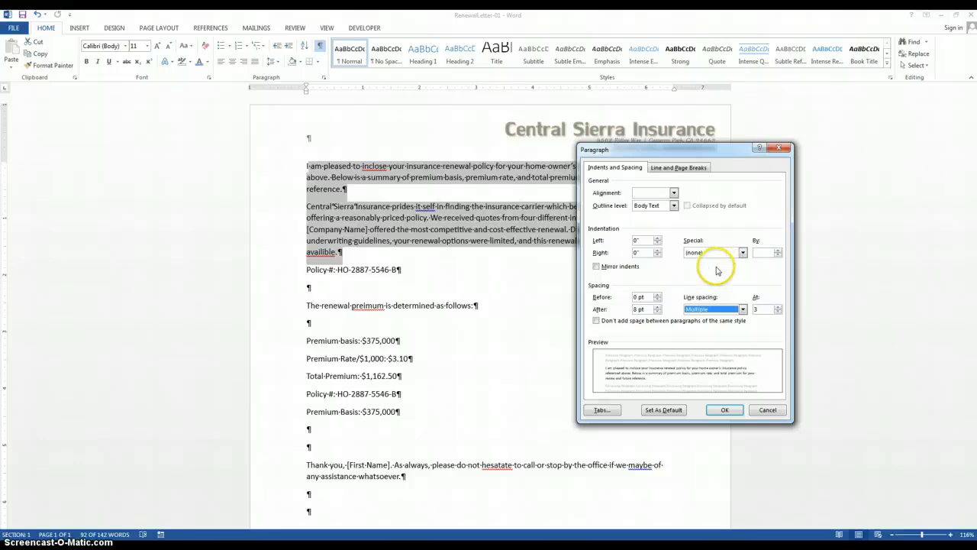
pyautogui.click(673, 193)
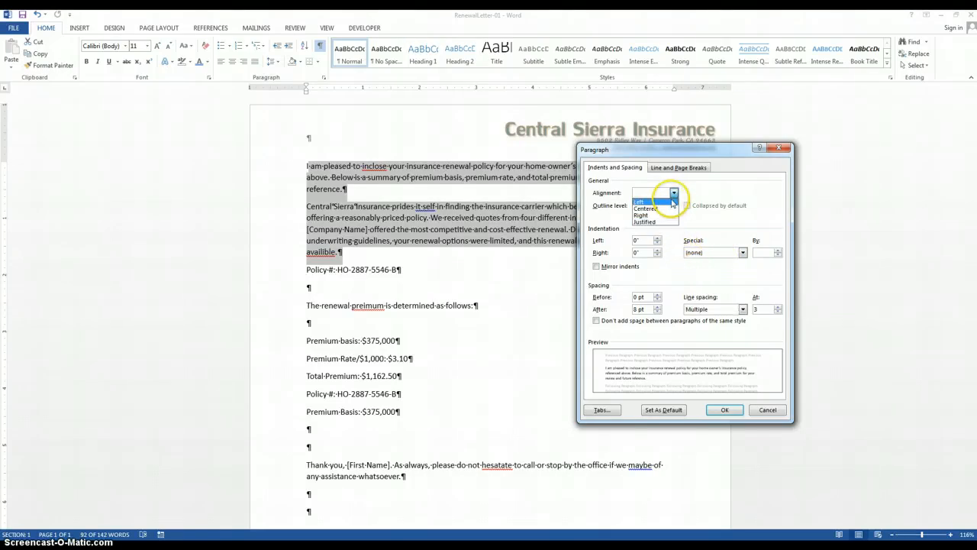
pyautogui.click(663, 200)
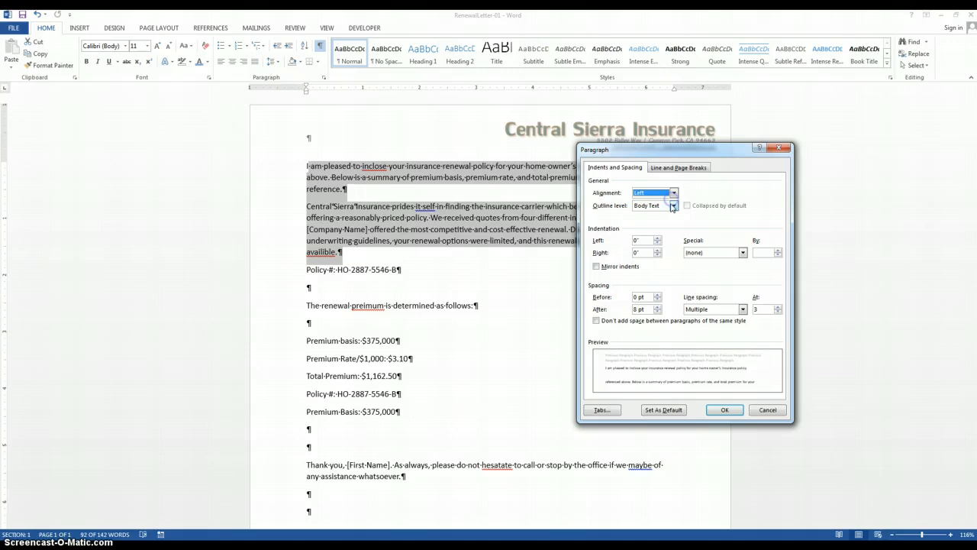
# - Give both selected paragraphs 18 pt spacing before and Double line spacing, and apply the paragraph settings
pyautogui.click(657, 295)
pyautogui.click(657, 295)
pyautogui.click(657, 294)
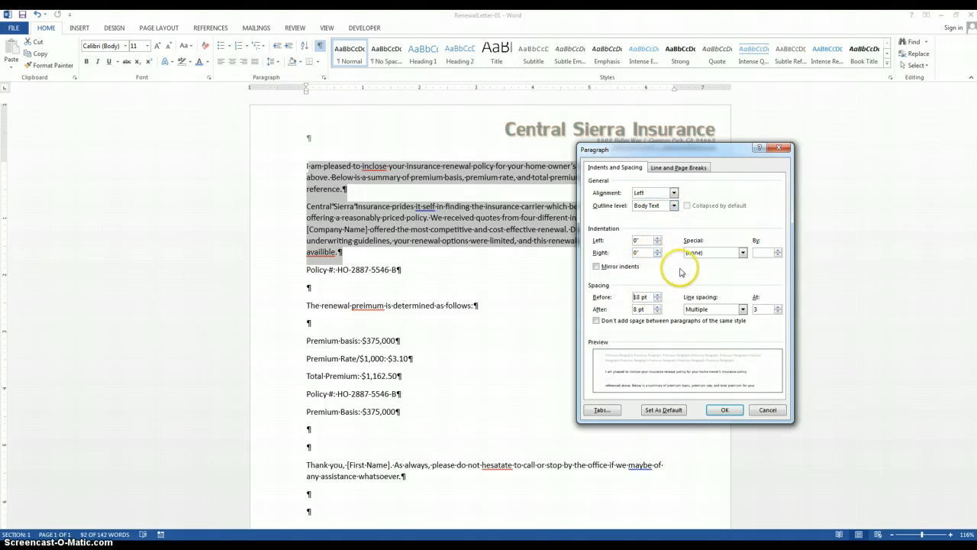
pyautogui.click(657, 312)
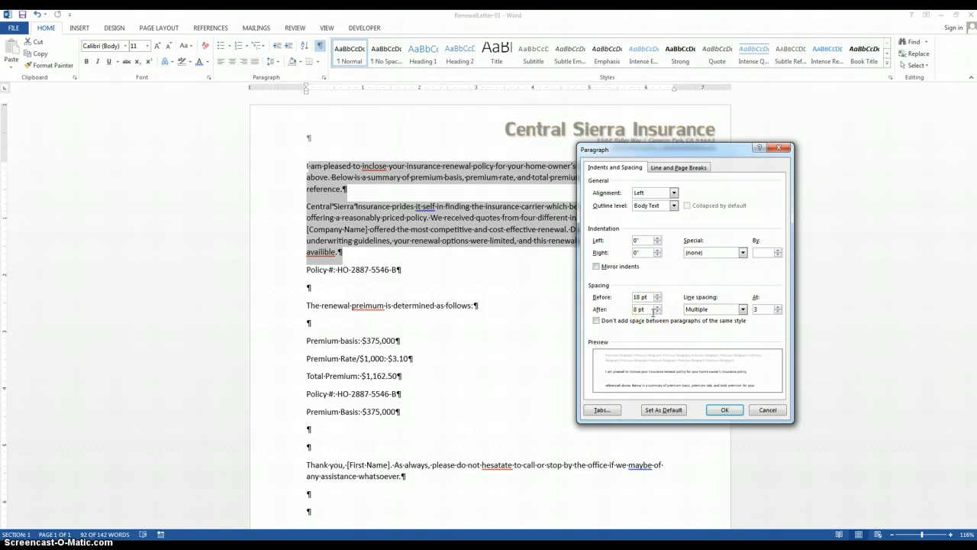
pyautogui.click(697, 308)
pyautogui.click(712, 336)
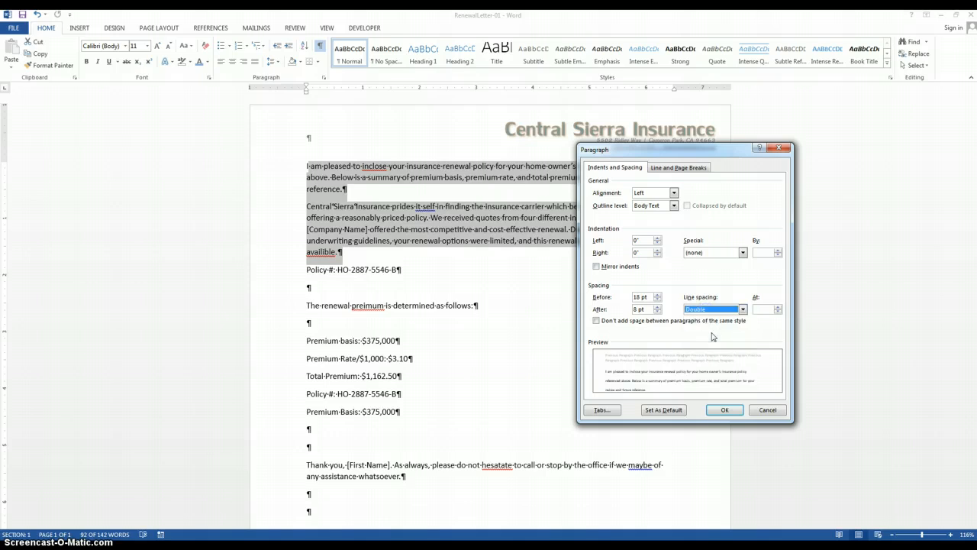
pyautogui.click(723, 407)
pyautogui.click(485, 383)
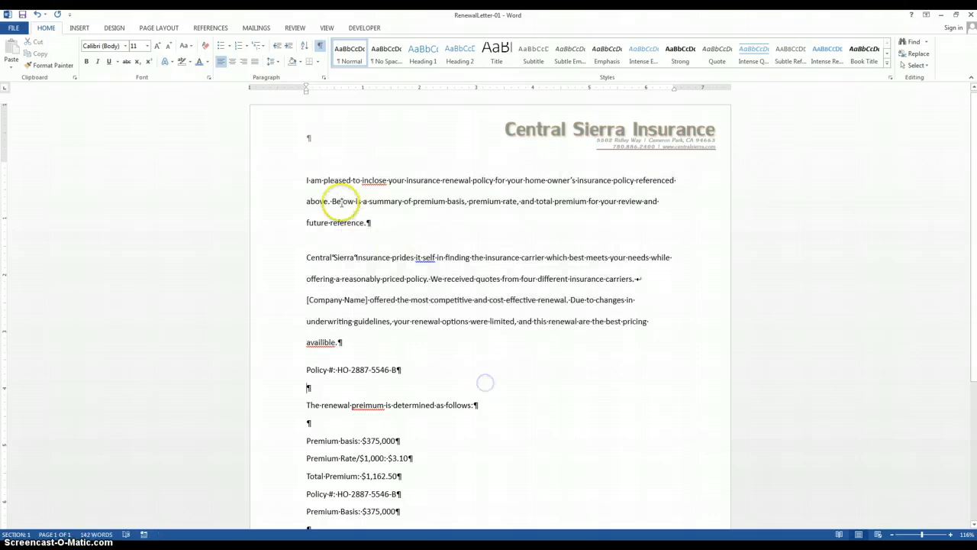
pyautogui.moveTo(302, 180); pyautogui.dragTo(389, 228)
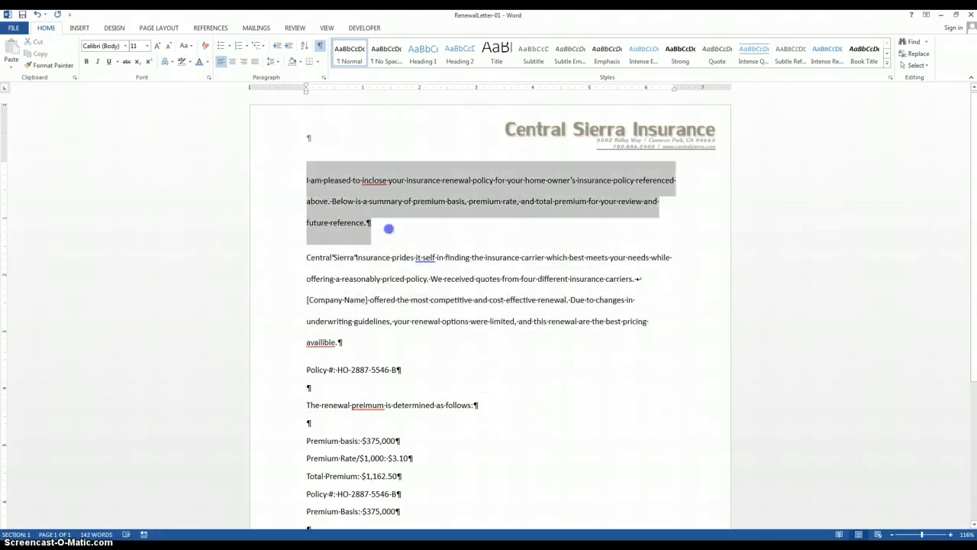
pyautogui.click(333, 252)
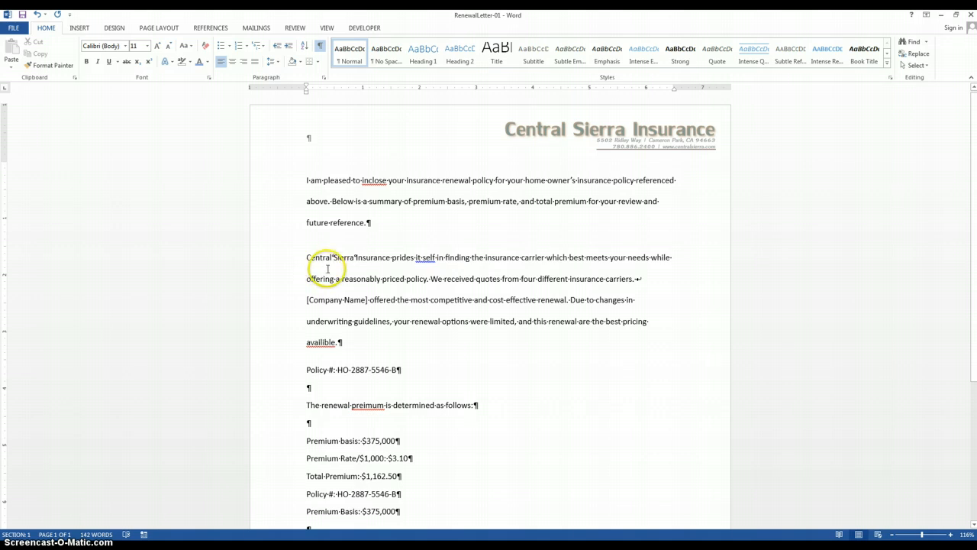
# - Examine the scope choices for making the second paragraph's settings the default, and dismiss them without changing the default
pyautogui.click(324, 77)
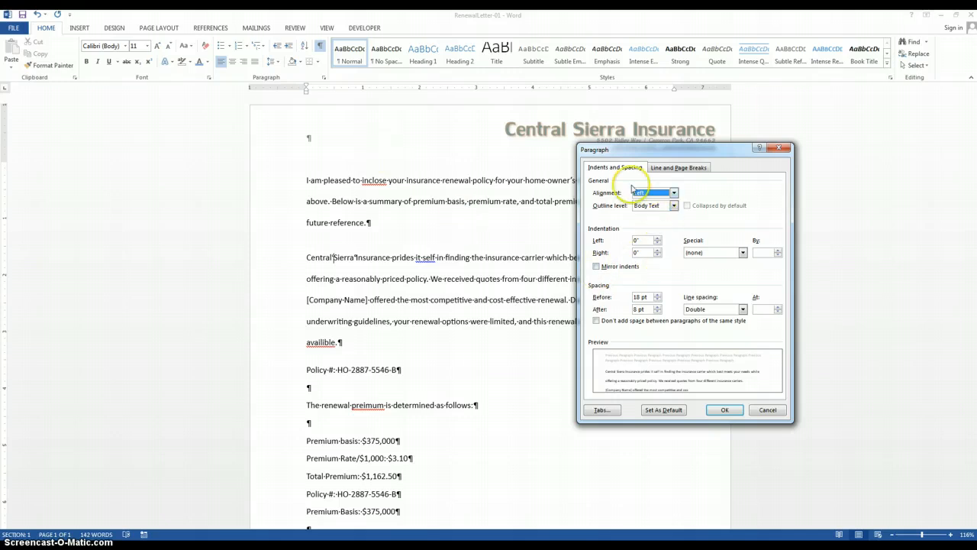
pyautogui.click(663, 410)
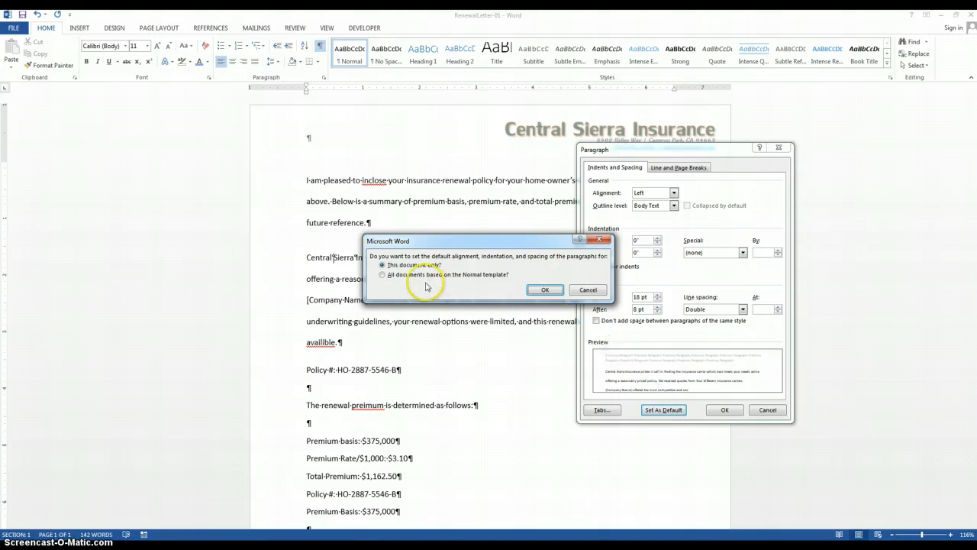
pyautogui.click(427, 280)
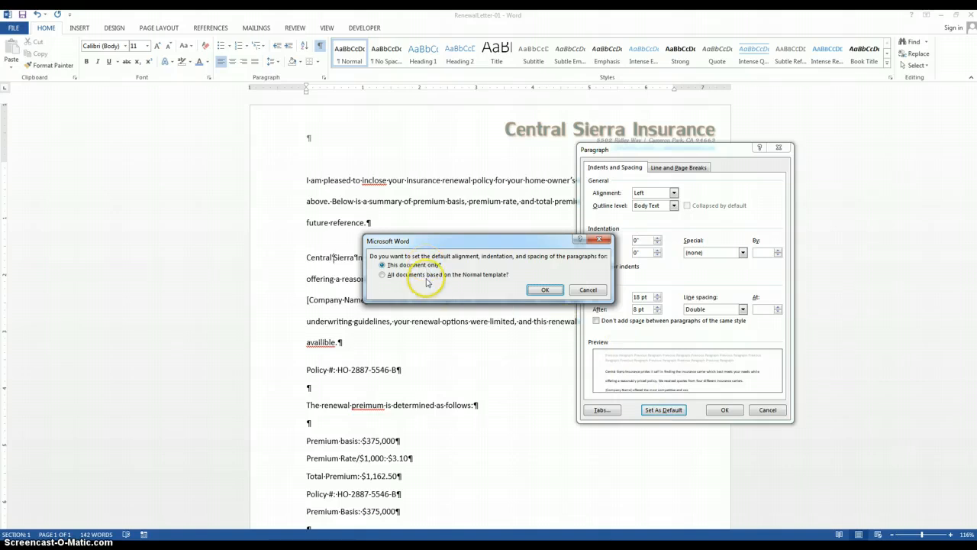
pyautogui.click(588, 290)
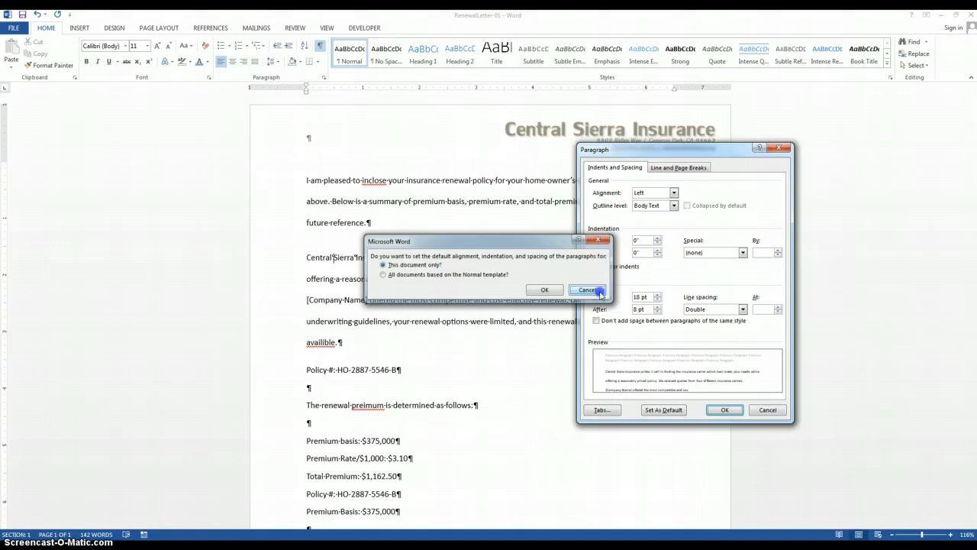
pyautogui.click(723, 410)
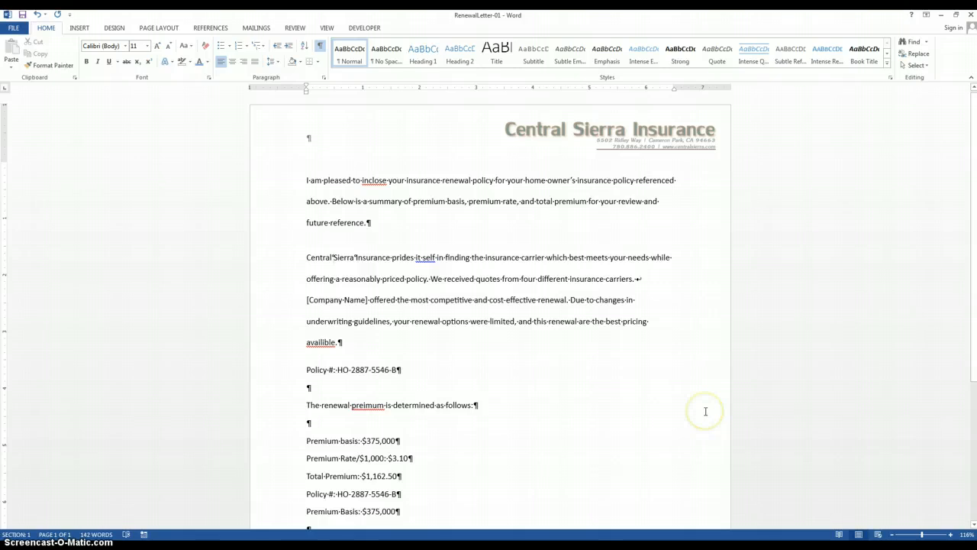
pyautogui.click(720, 430)
# - Correct "inclose" to "enclose" in the first paragraph and ignore the grammar flag on "it self" in the second
pyautogui.rightClick(372, 183)
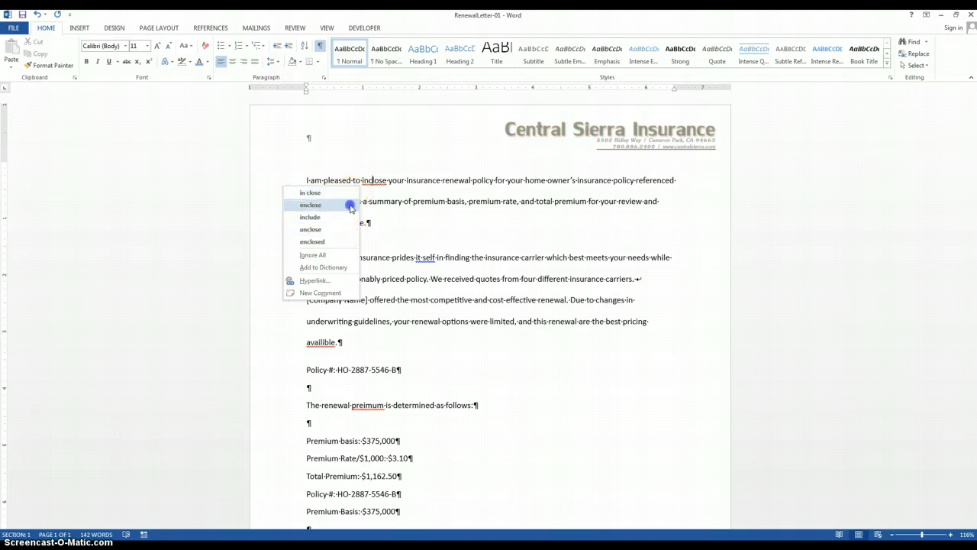
pyautogui.click(350, 205)
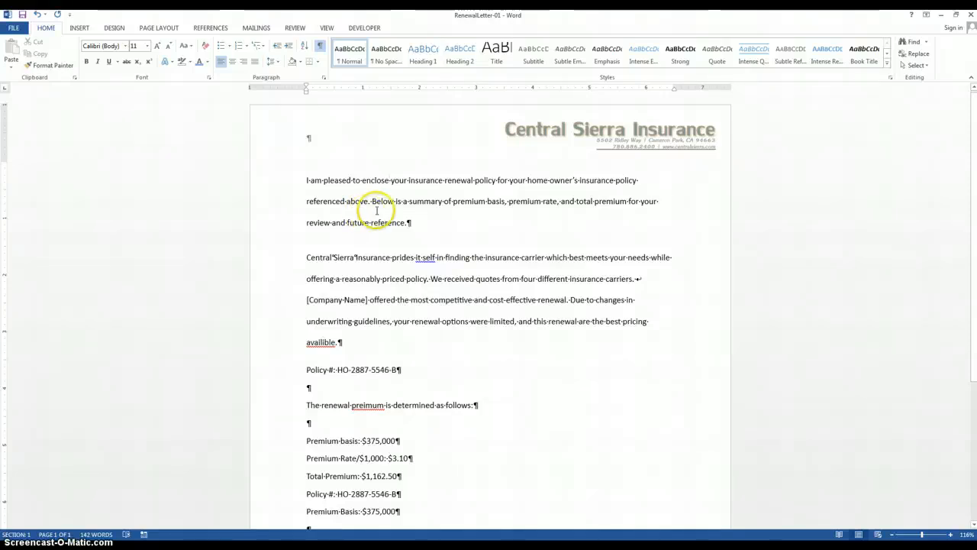
pyautogui.rightClick(434, 257)
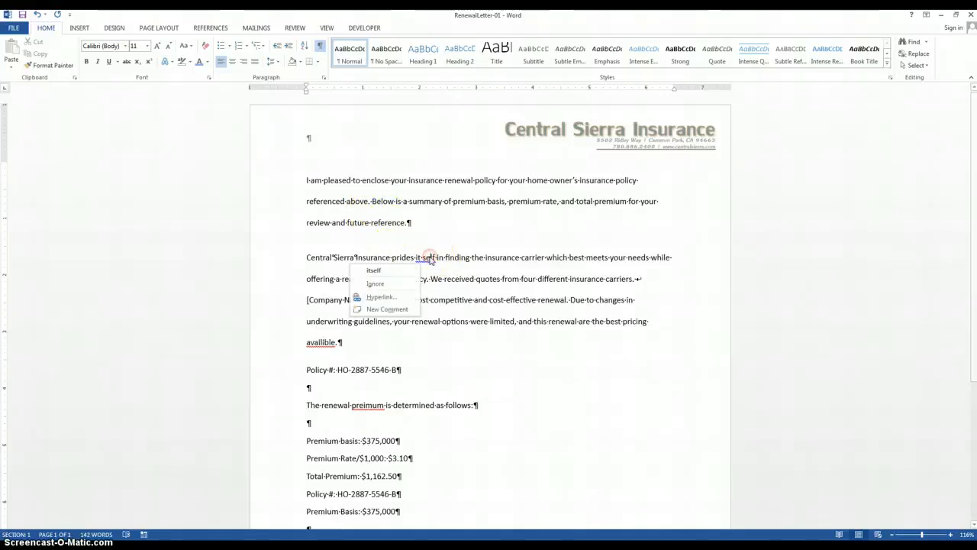
pyautogui.click(389, 285)
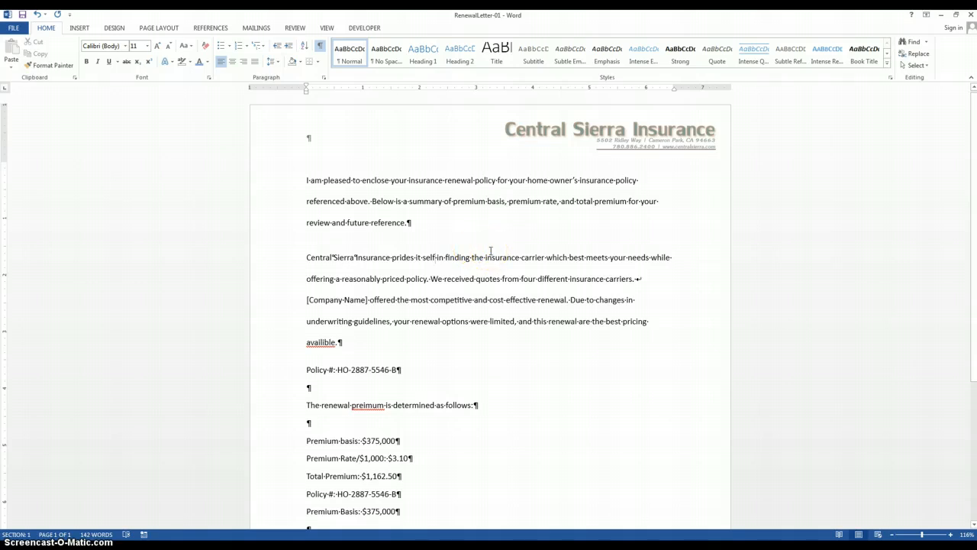
# - Correct "availible" to "available" in the second paragraph and "preimum" to "premium" in the renewal line, using the spelling suggestions
pyautogui.scroll(-1, 491, 251)
pyautogui.rightClick(313, 315)
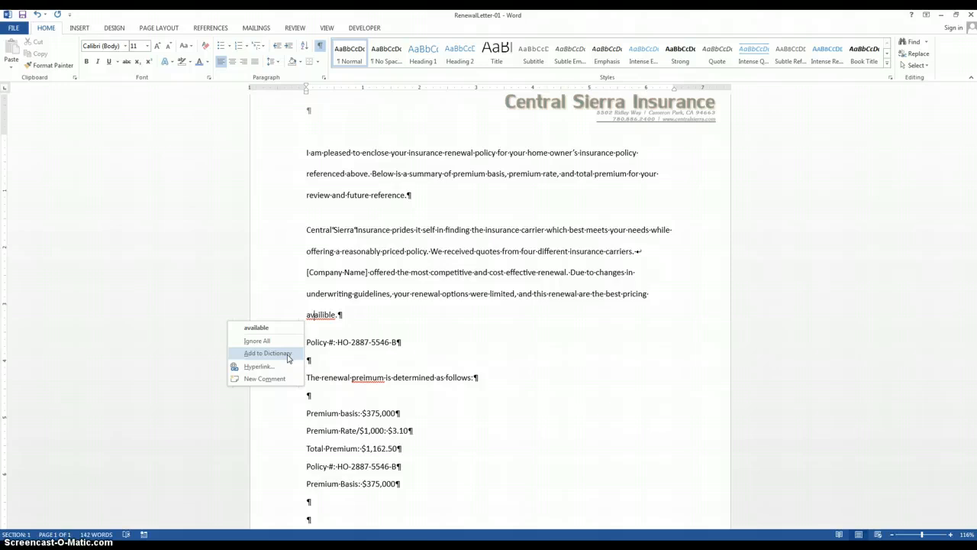
pyautogui.click(425, 380)
pyautogui.scroll(-6, 428, 377)
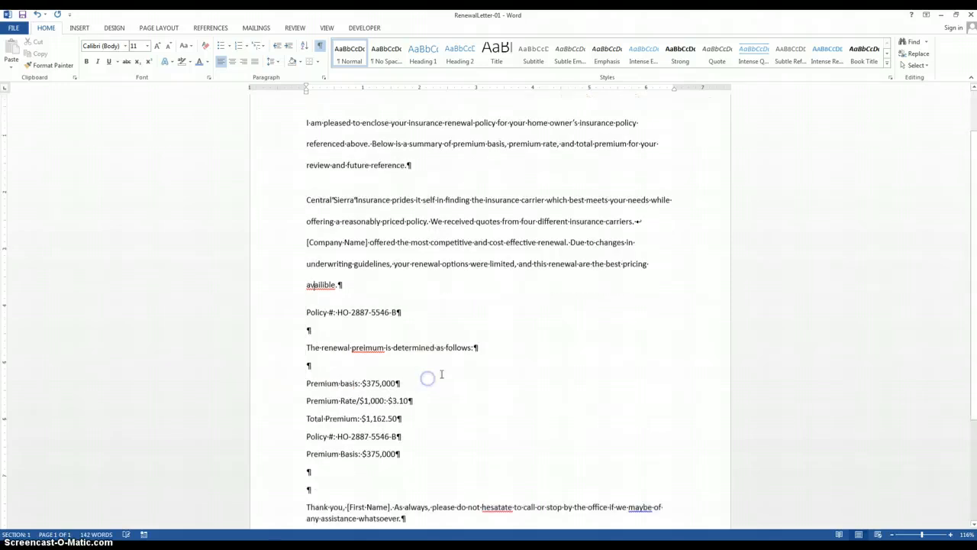
pyautogui.scroll(7, 441, 374)
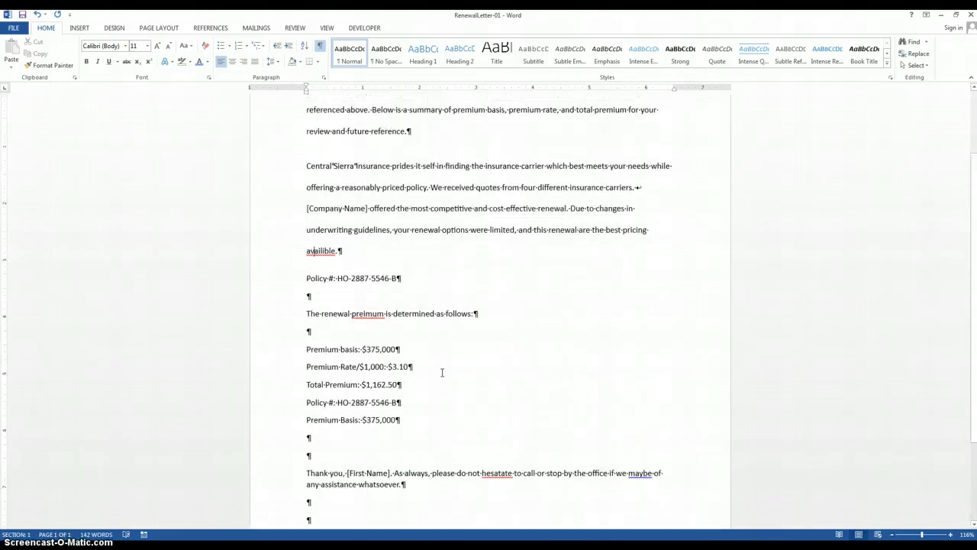
pyautogui.click(364, 320)
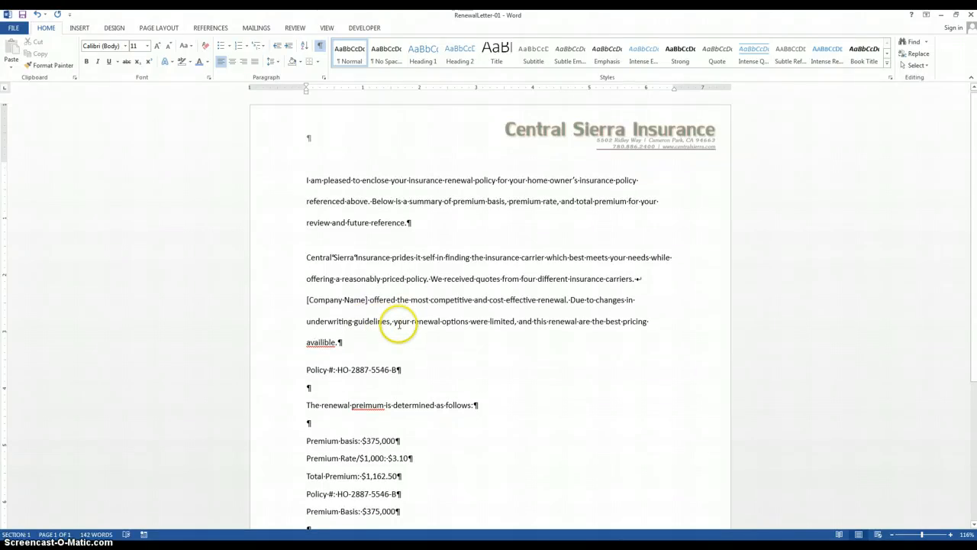
pyautogui.rightClick(325, 343)
pyautogui.click(273, 362)
pyautogui.rightClick(374, 405)
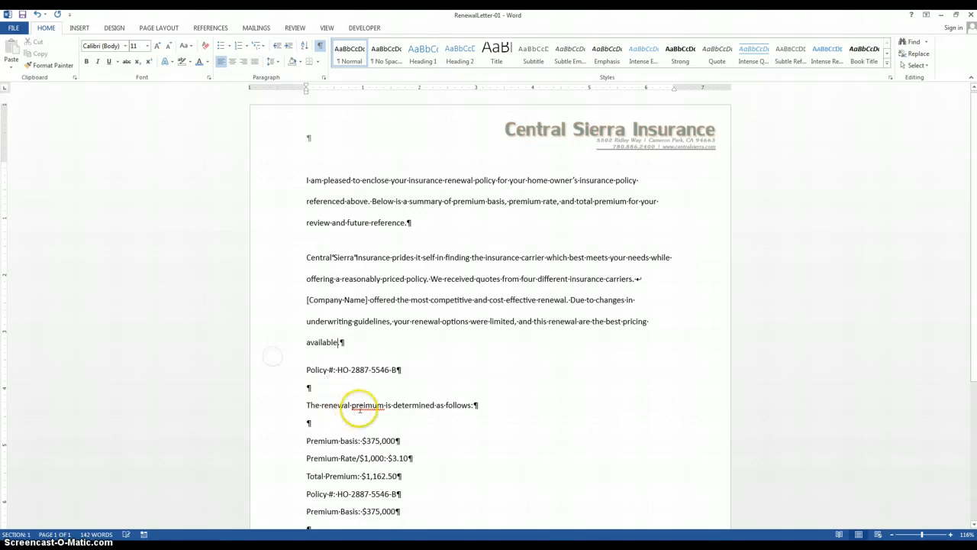
pyautogui.click(312, 419)
pyautogui.scroll(-3, 593, 371)
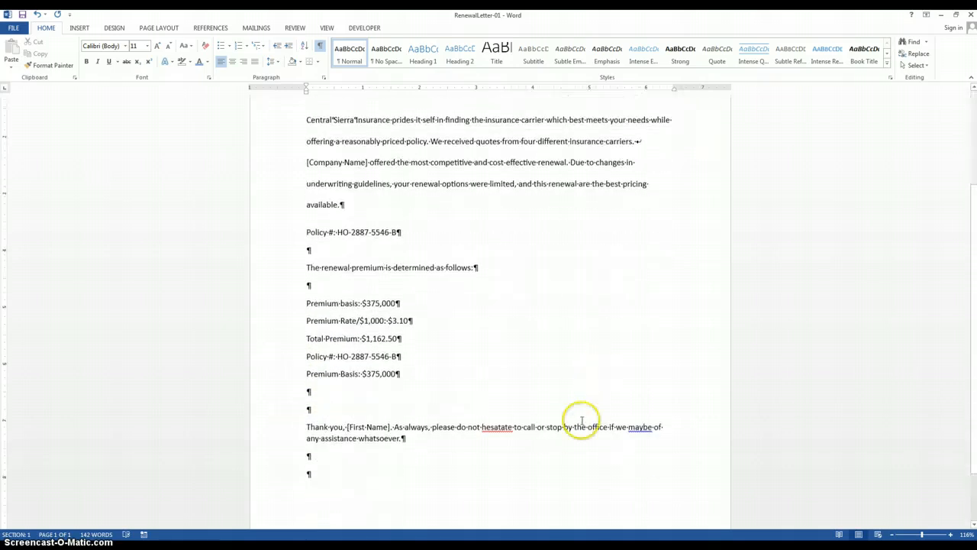
# - Correct "hesatate" to "hesitate" and "maybe" to "may be" in the closing paragraph using the suggested corrections
pyautogui.rightClick(498, 427)
pyautogui.click(431, 439)
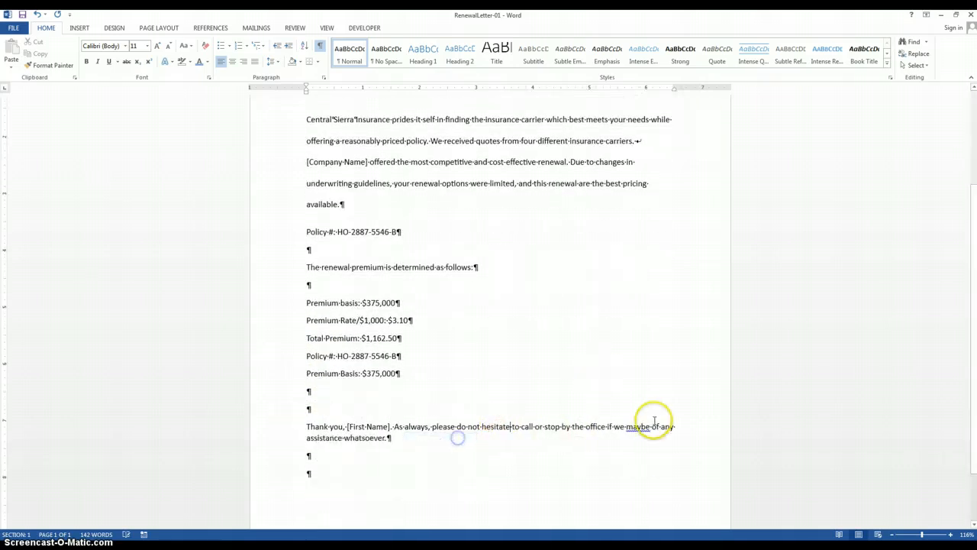
pyautogui.rightClick(637, 428)
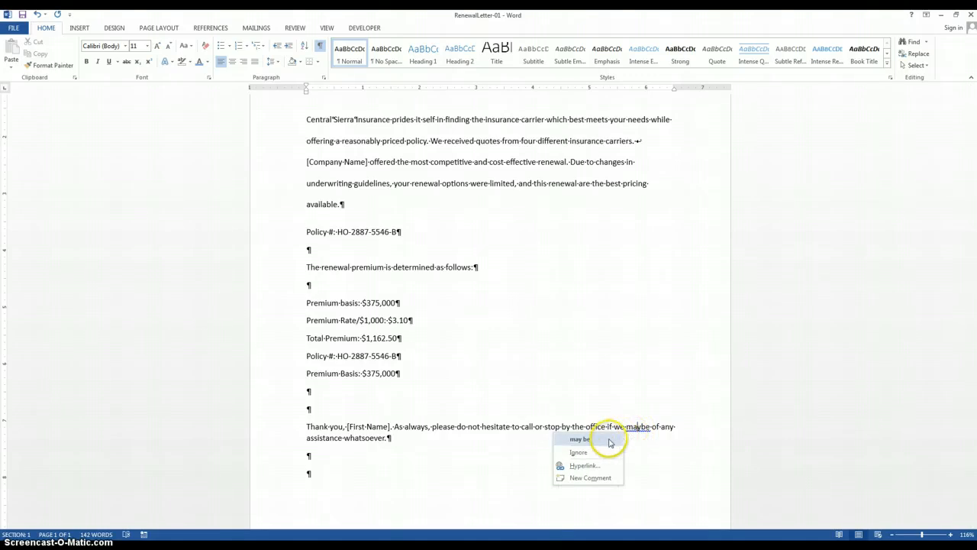
pyautogui.click(603, 439)
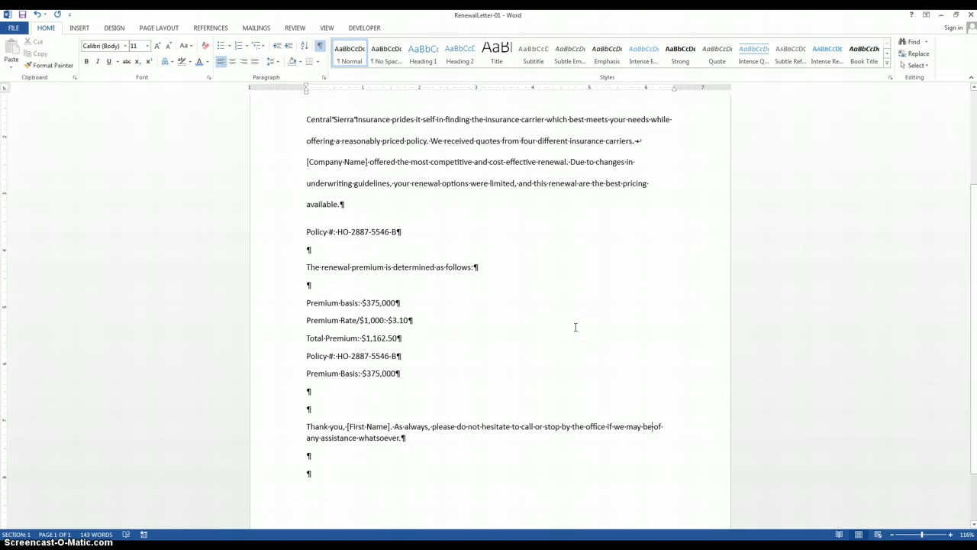
pyautogui.click(572, 327)
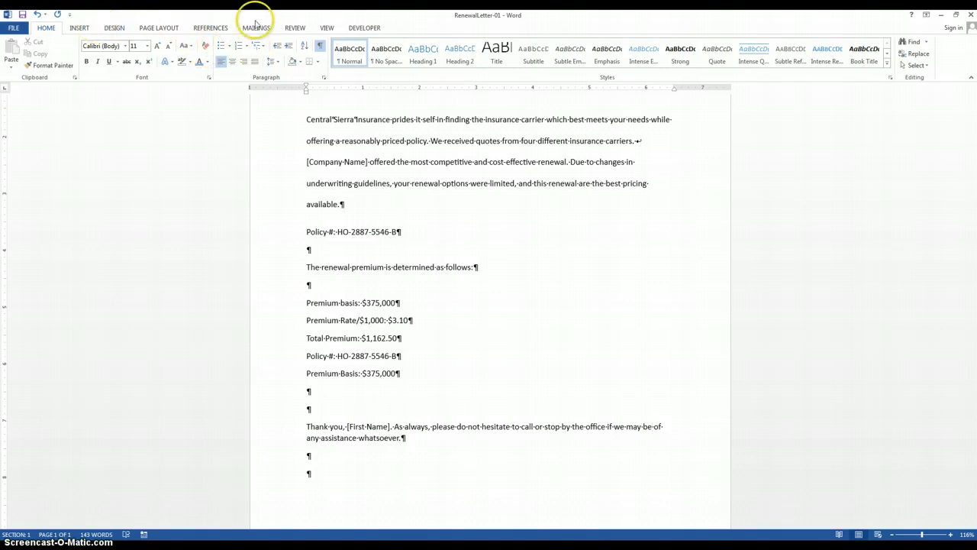
# - Run the spelling and grammar check on the whole letter and dismiss its completion message
pyautogui.click(292, 29)
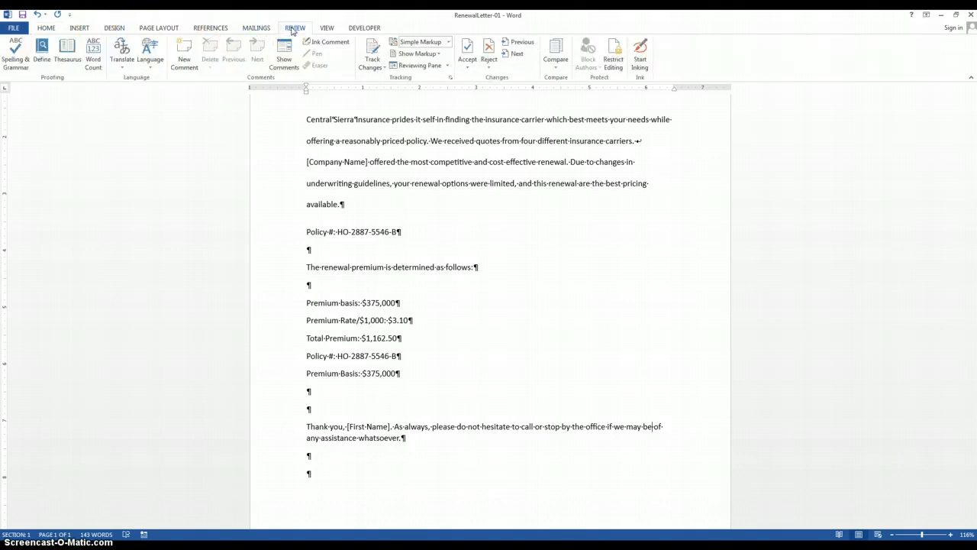
pyautogui.click(16, 61)
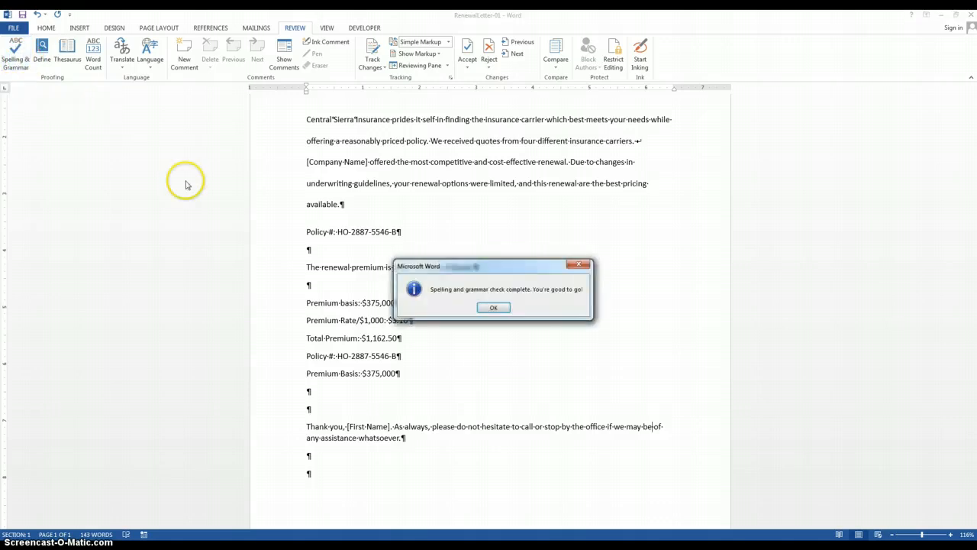
pyautogui.click(493, 307)
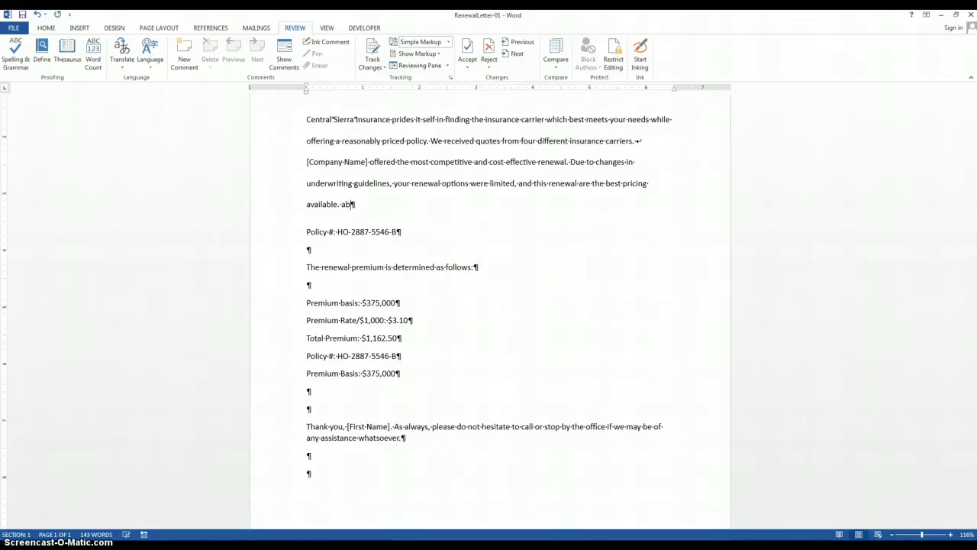
# - Add the misspelled word "availble" at the end of the second paragraph, review its spelling check suggestion, and close the check without changing it
pyautogui.press('BackSpace')
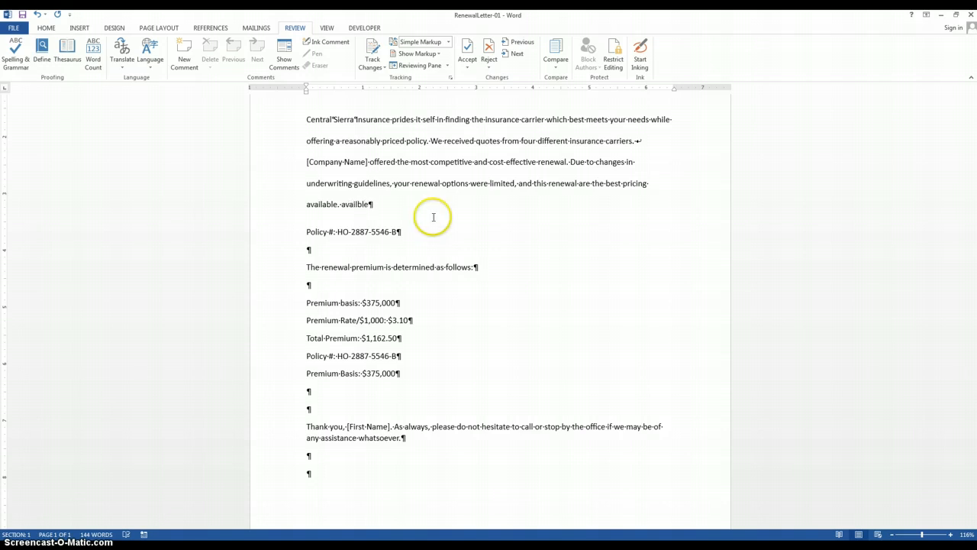
pyautogui.click(633, 260)
pyautogui.click(17, 60)
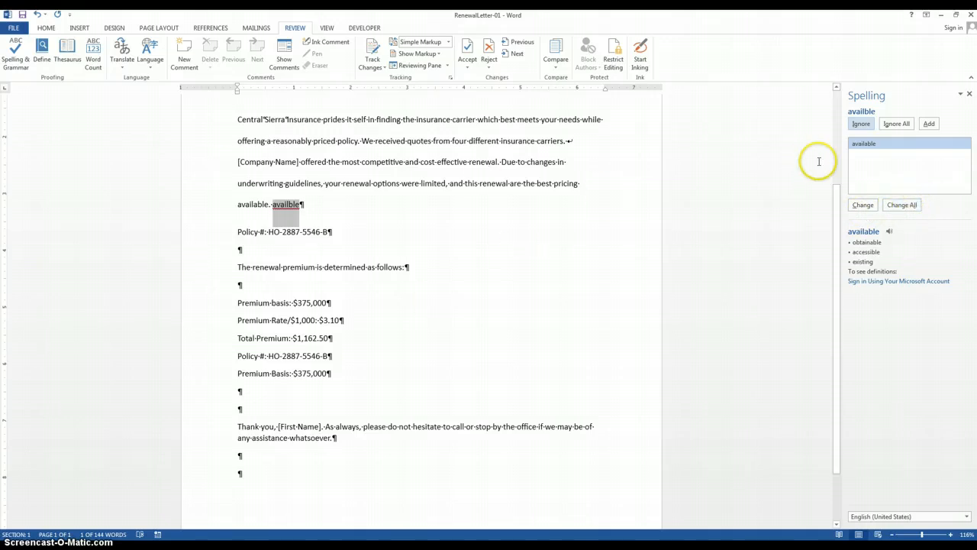
pyautogui.click(864, 275)
pyautogui.click(970, 93)
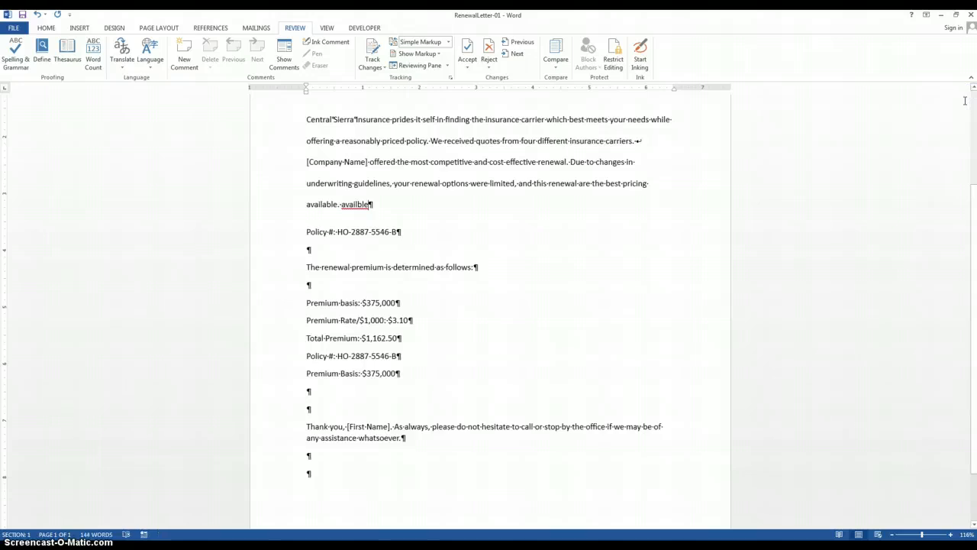
# - Add the person's surname to the CUSTOM.DIC custom dictionary in the proofing options and accept the changes
pyautogui.click(10, 29)
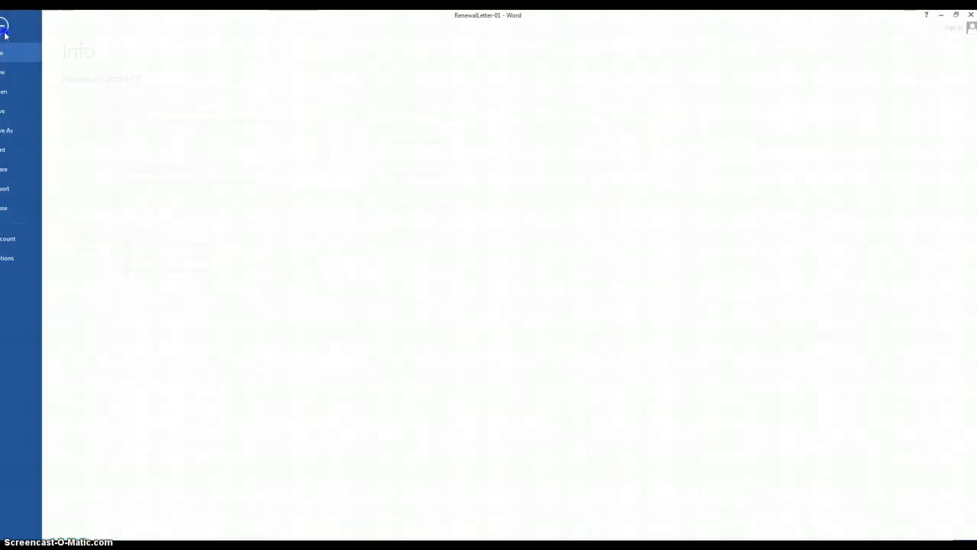
pyautogui.click(22, 258)
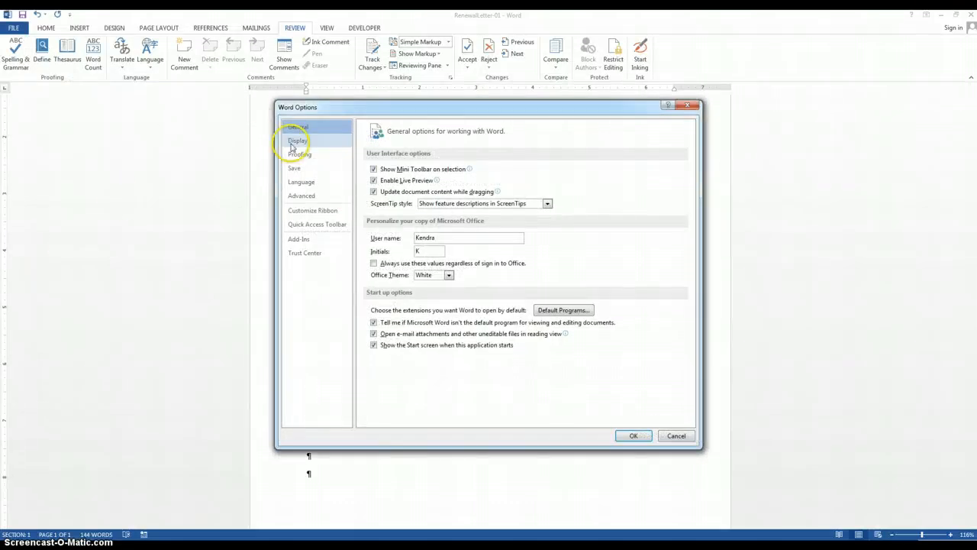
pyautogui.click(310, 156)
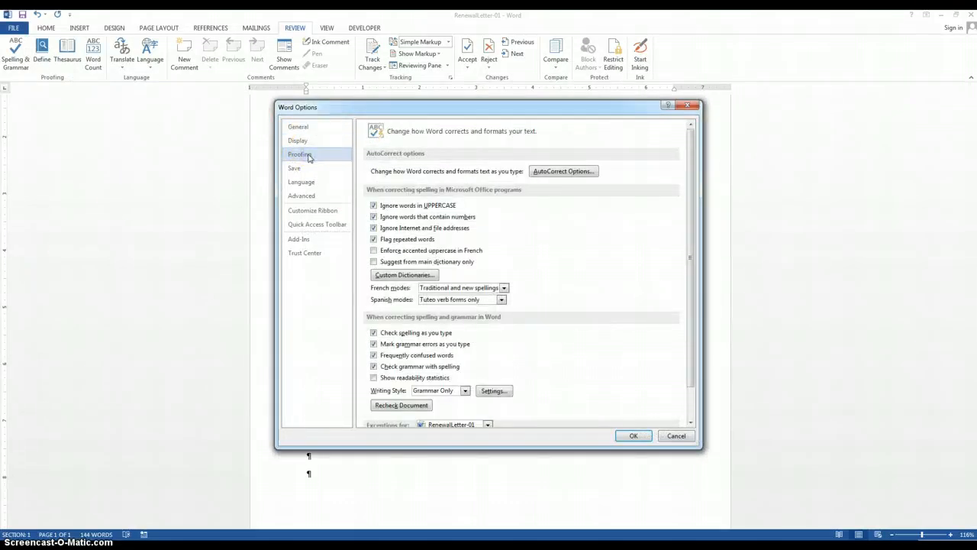
pyautogui.click(400, 277)
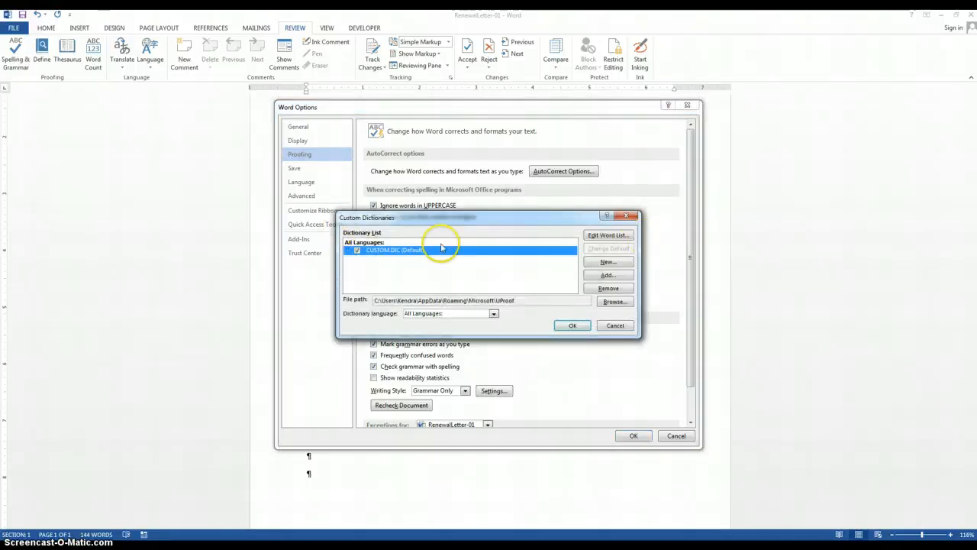
pyautogui.click(608, 235)
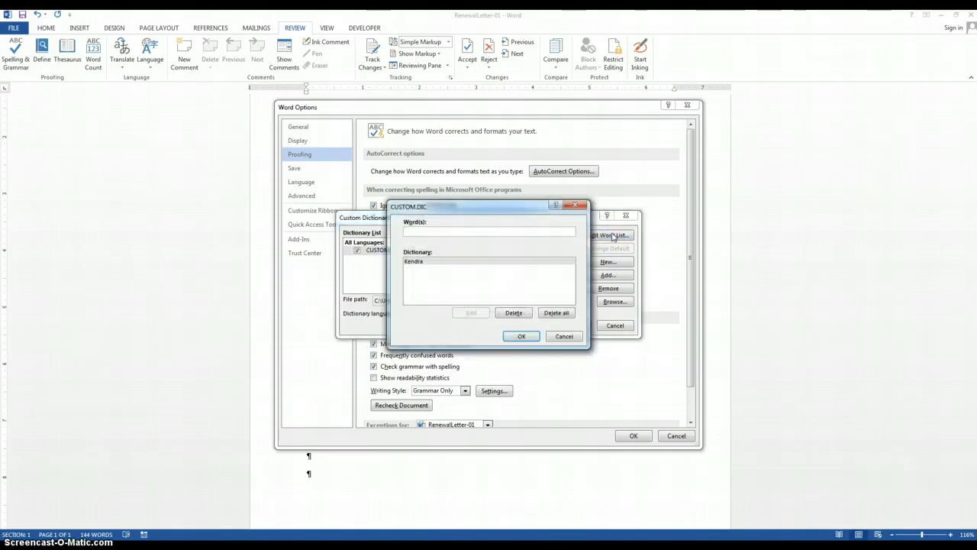
pyautogui.click(487, 230)
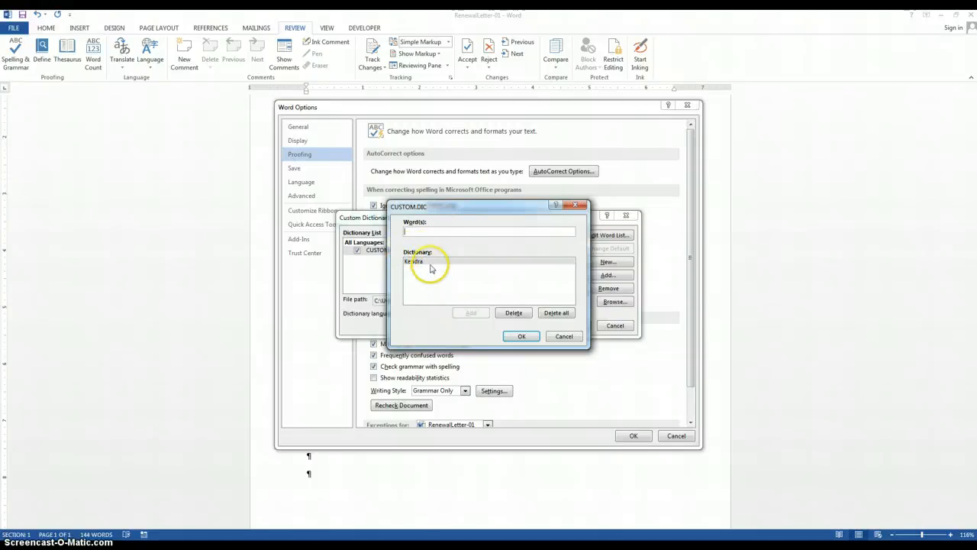
pyautogui.write('Mills')
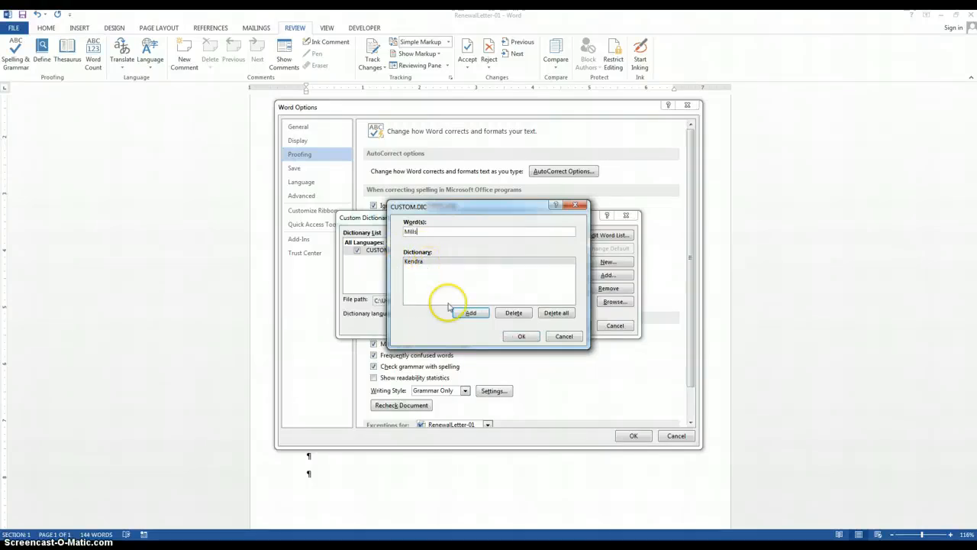
pyautogui.click(470, 312)
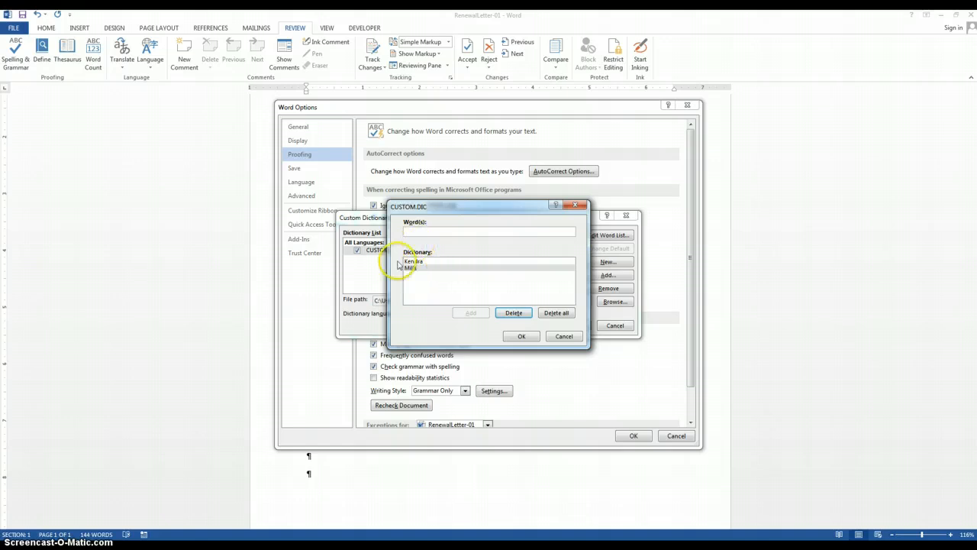
pyautogui.click(519, 336)
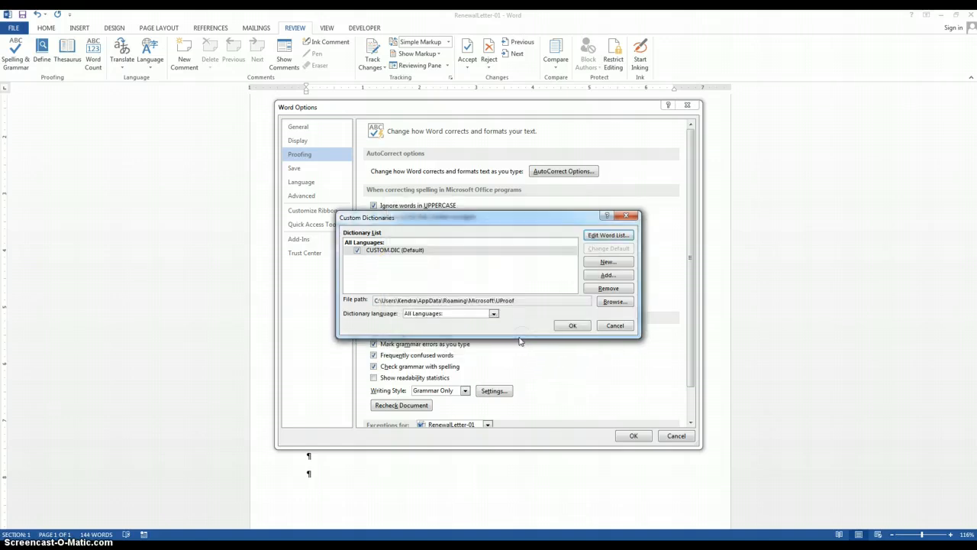
pyautogui.click(572, 326)
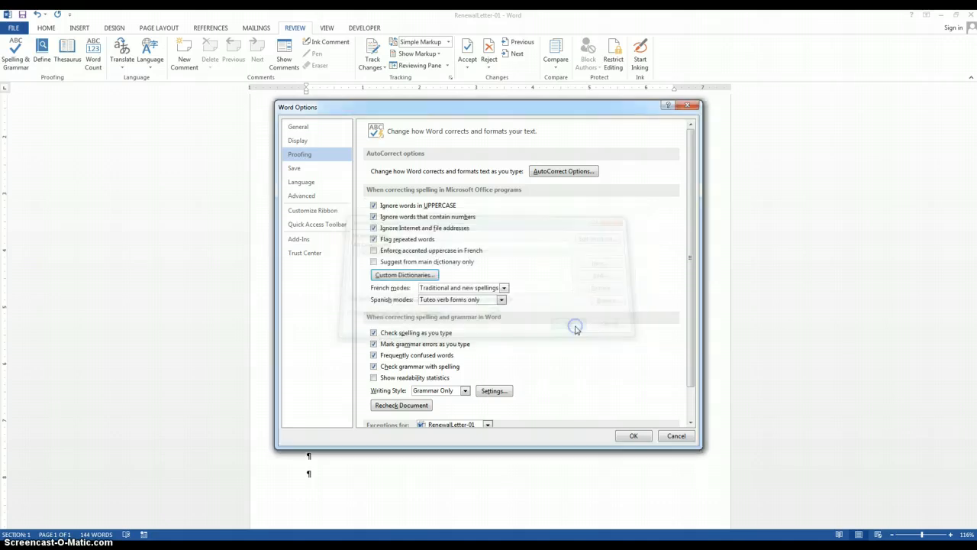
pyautogui.click(633, 435)
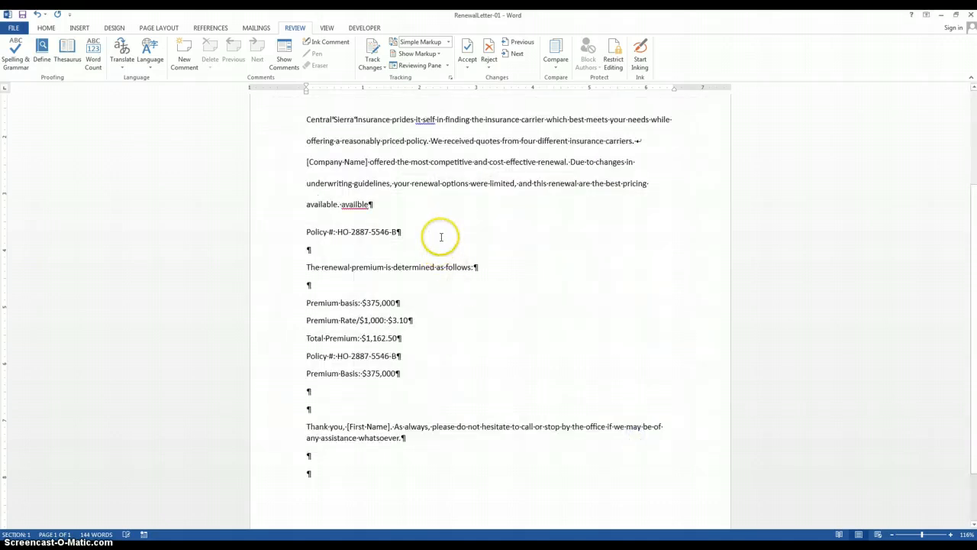
# - Replace "availble" with "Available" and add the person's full name on a new line below it, followed by an empty paragraph
pyautogui.press('Return')
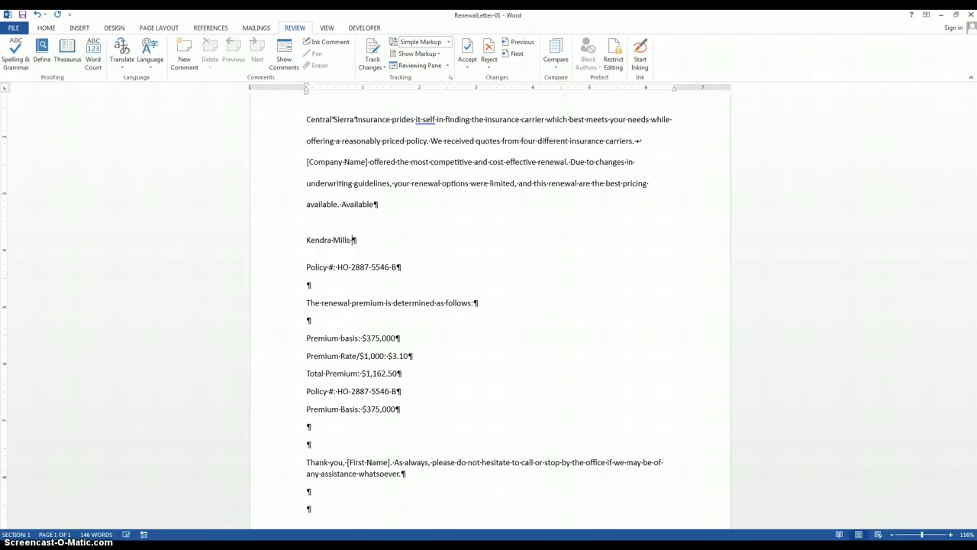
pyautogui.press('Return')
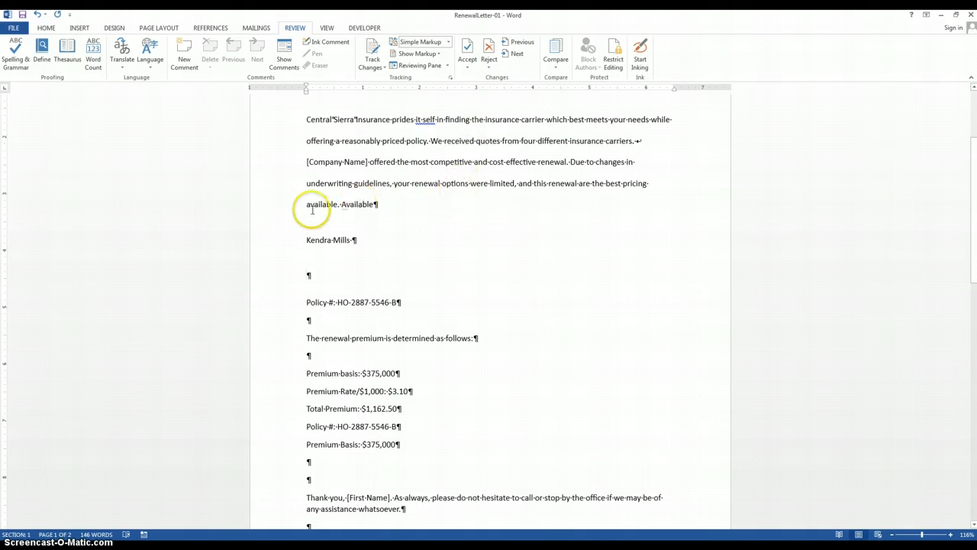
# - Replace "available" at the end of the second paragraph's pricing sentence with its synonym "accessible"
pyautogui.moveTo(306, 204); pyautogui.dragTo(336, 203)
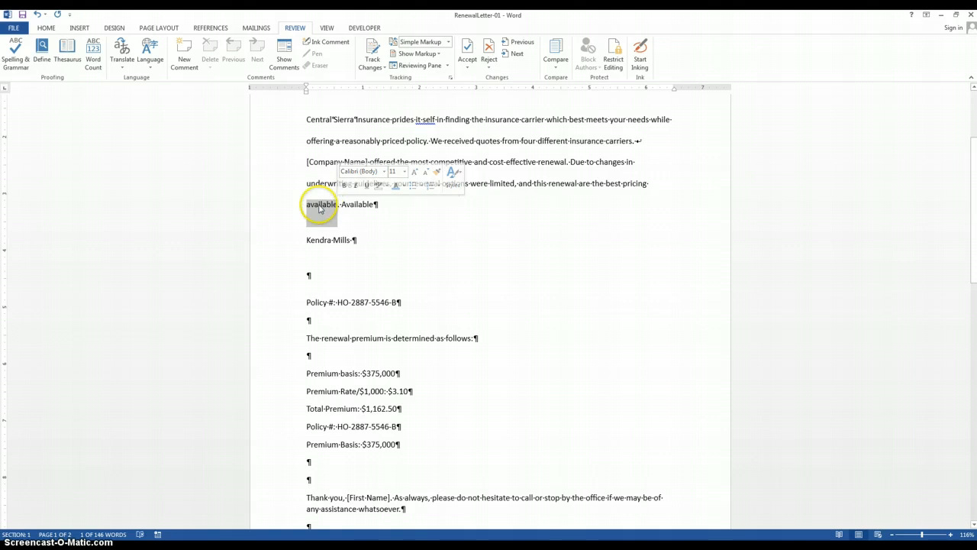
pyautogui.rightClick(321, 208)
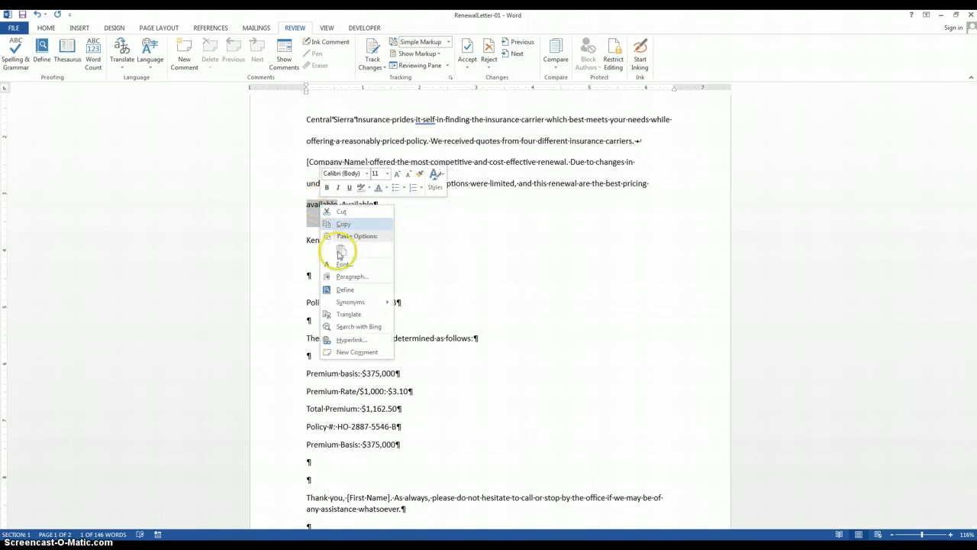
pyautogui.moveTo(349, 302)
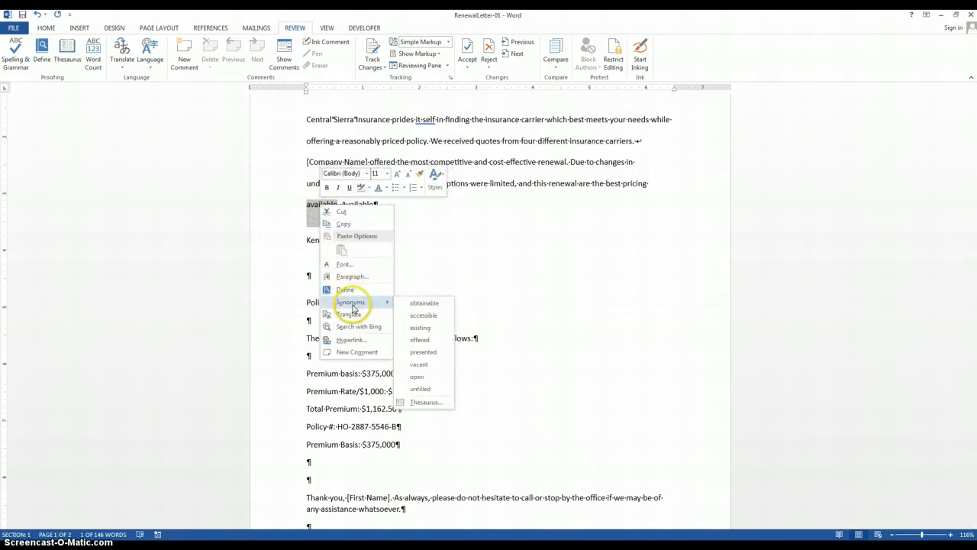
pyautogui.click(443, 315)
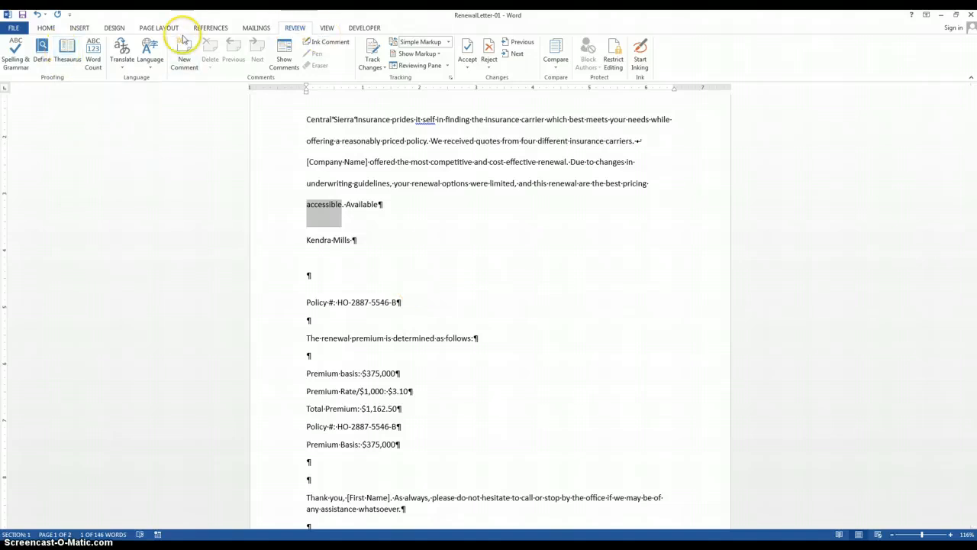
# - Look up "accessible" in the Thesaurus, follow "nearby", insert "close" in place of the selected word, and close the Thesaurus
pyautogui.click(67, 54)
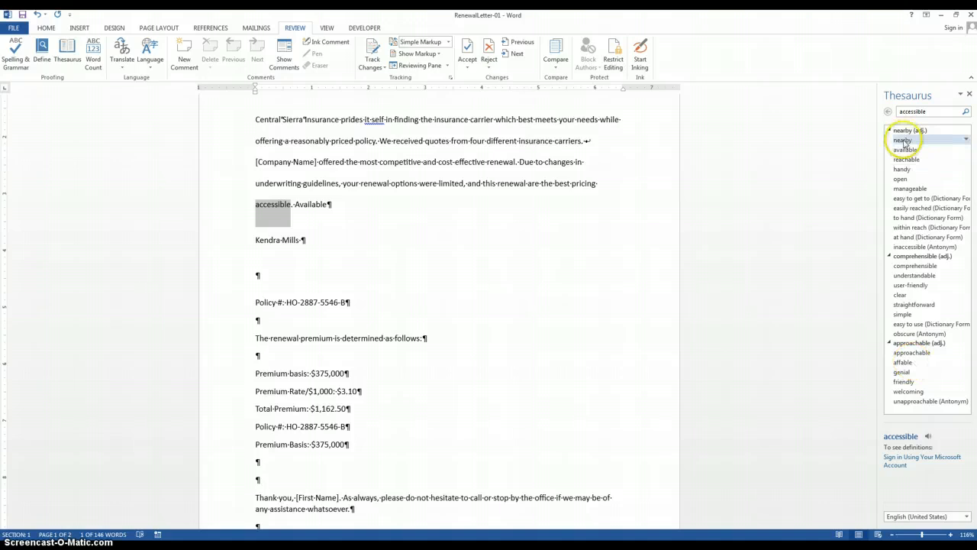
pyautogui.click(902, 141)
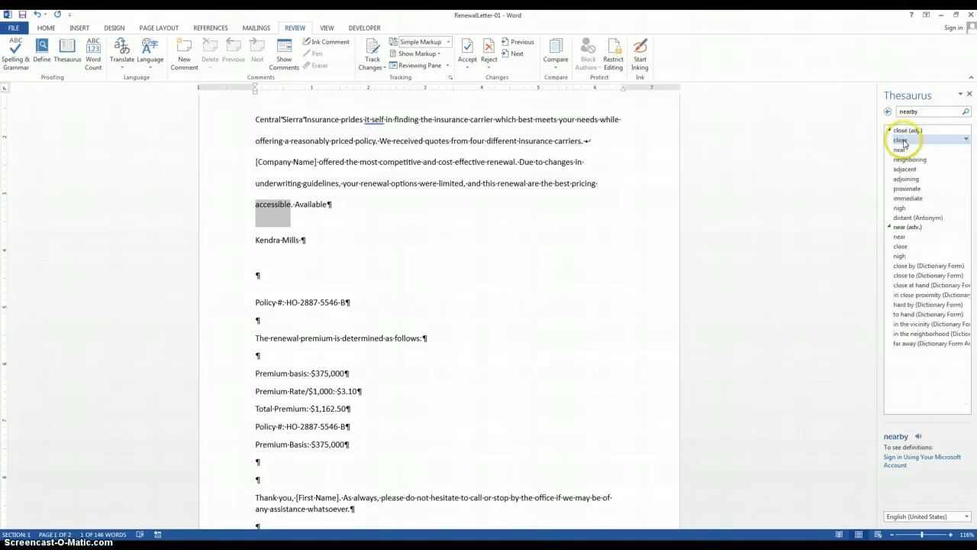
pyautogui.click(966, 141)
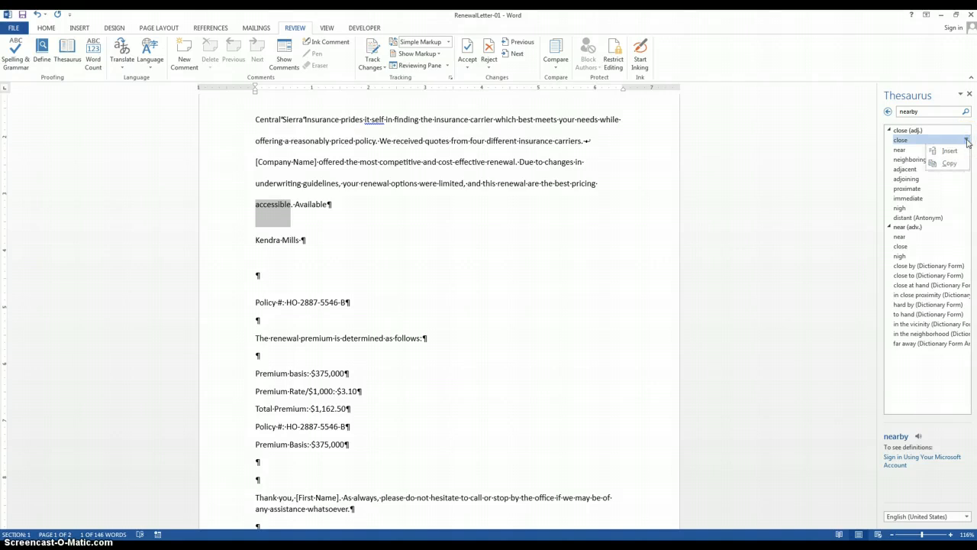
pyautogui.click(958, 156)
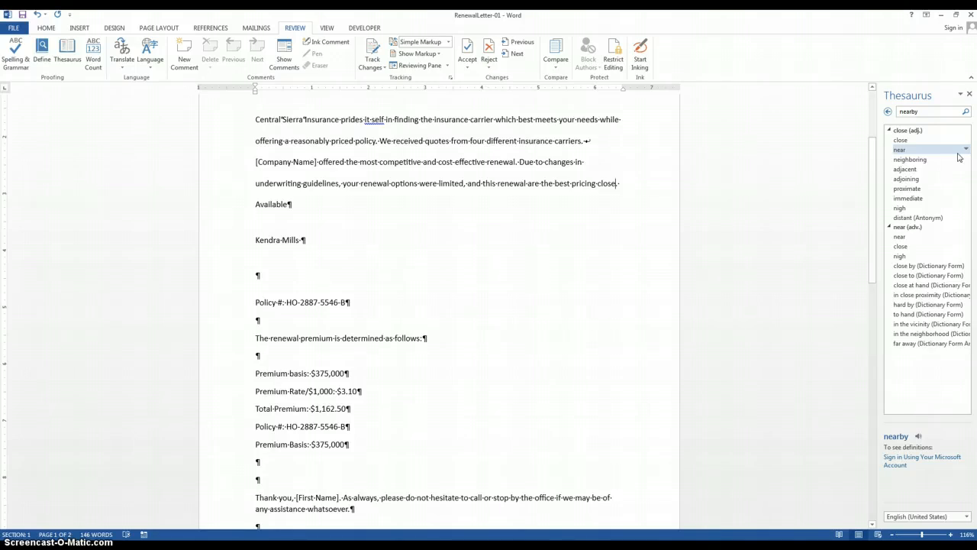
pyautogui.click(968, 95)
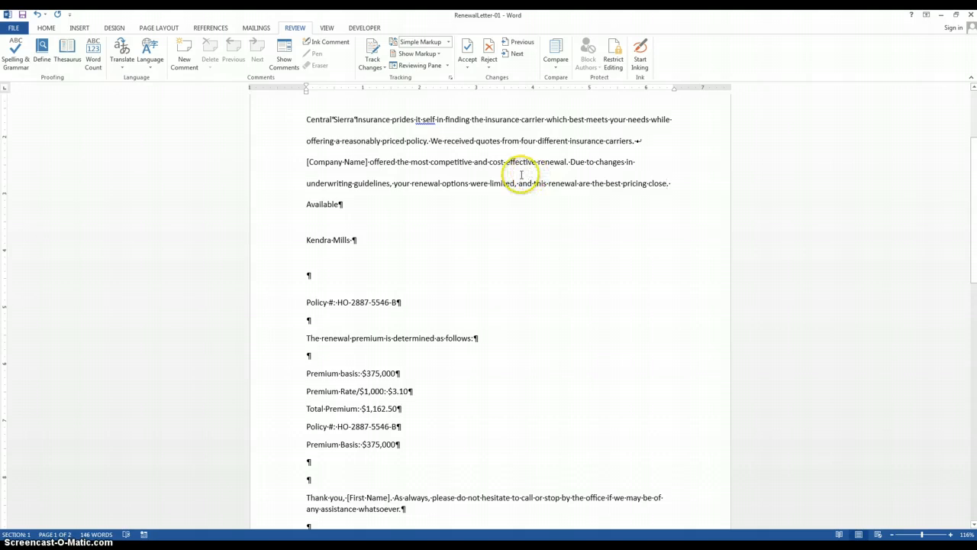
# - Check the letter's word count statistics and close them
pyautogui.click(93, 58)
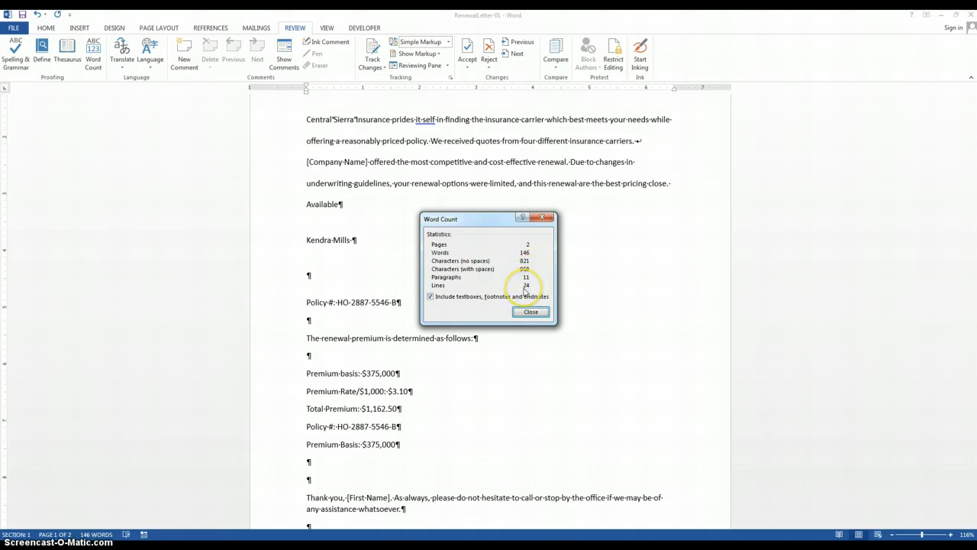
pyautogui.click(531, 312)
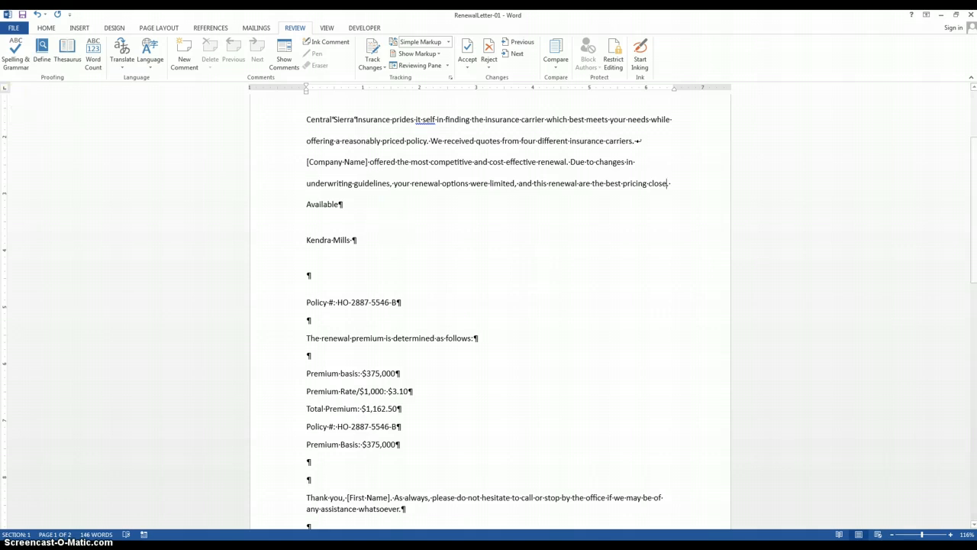
# - Expand the document information to all properties, set the document title to "Sierra Company", and return to the letter
pyautogui.click(13, 27)
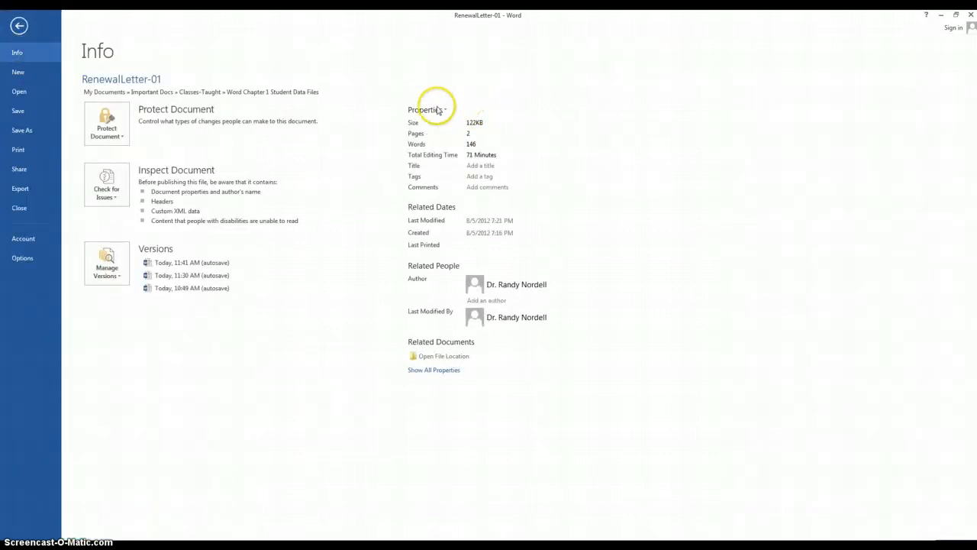
pyautogui.click(435, 370)
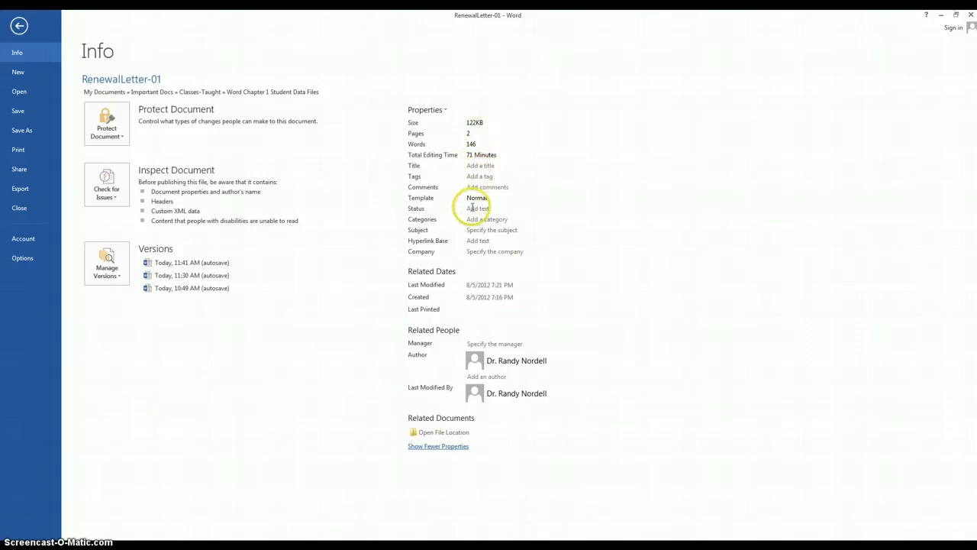
pyautogui.click(482, 165)
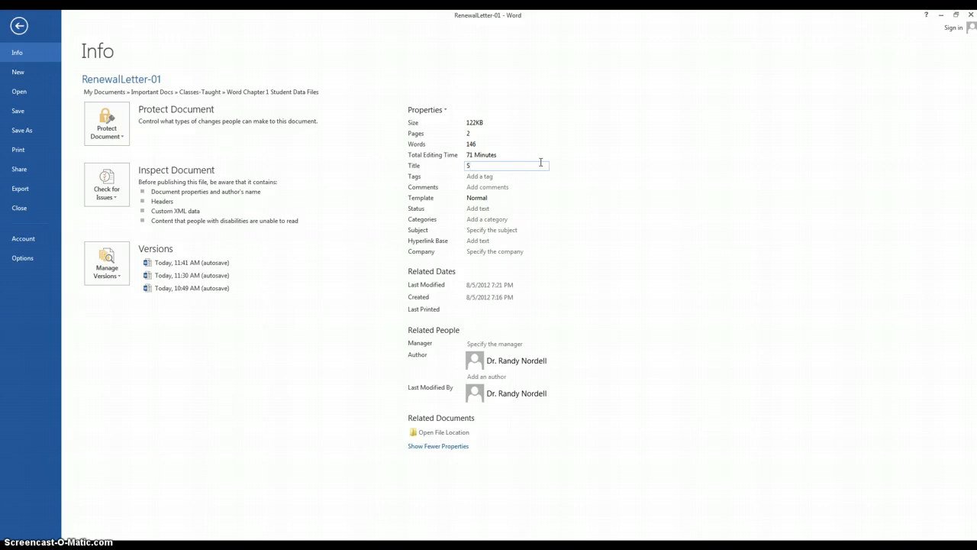
pyautogui.write('Sierra Company')
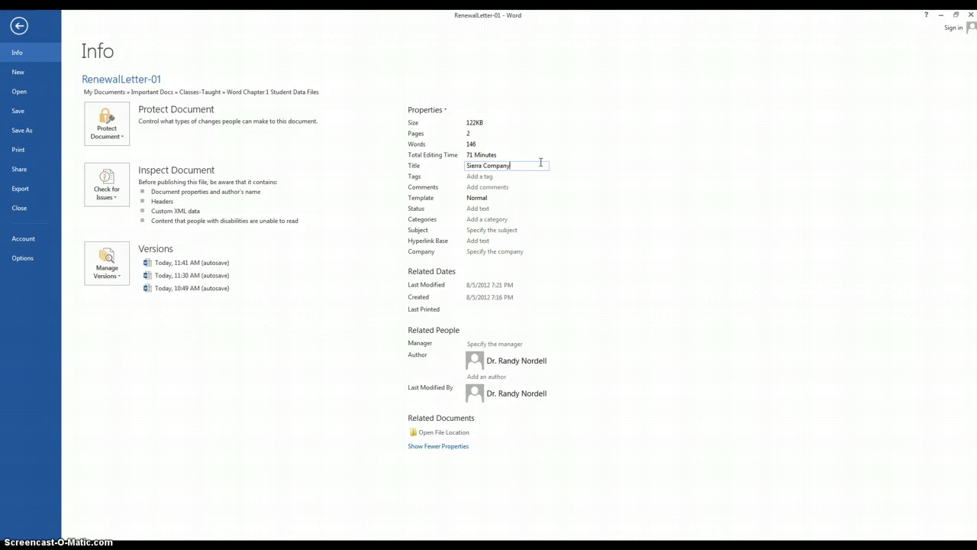
pyautogui.click(501, 209)
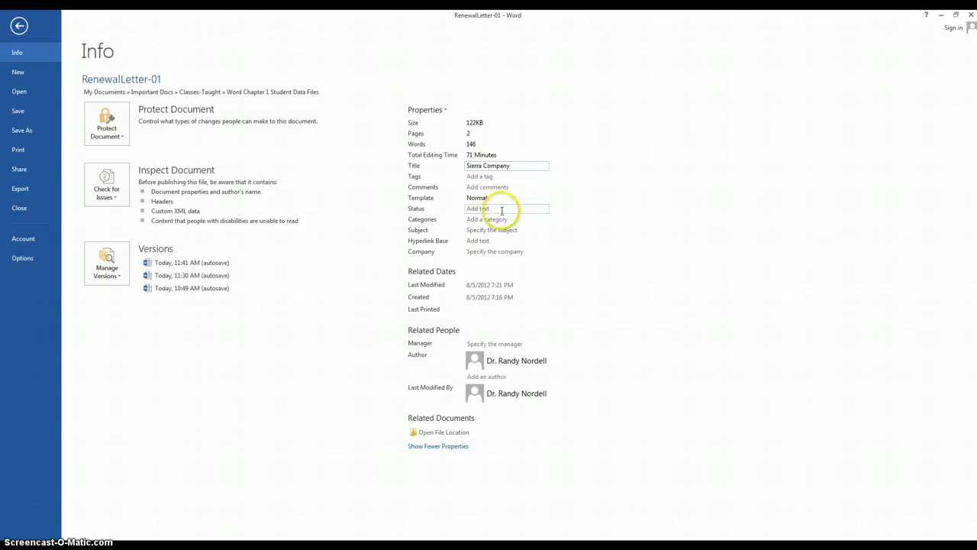
pyautogui.click(471, 252)
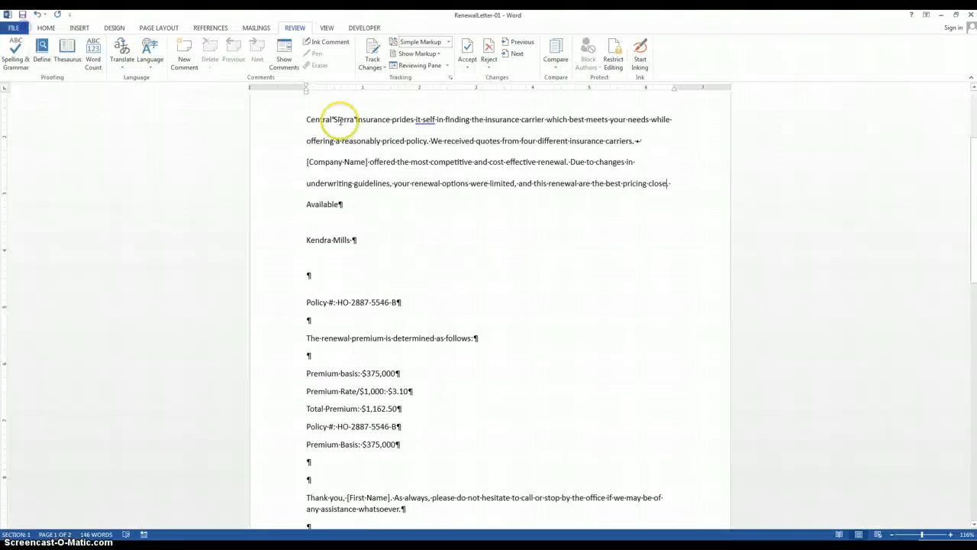
pyautogui.click(387, 134)
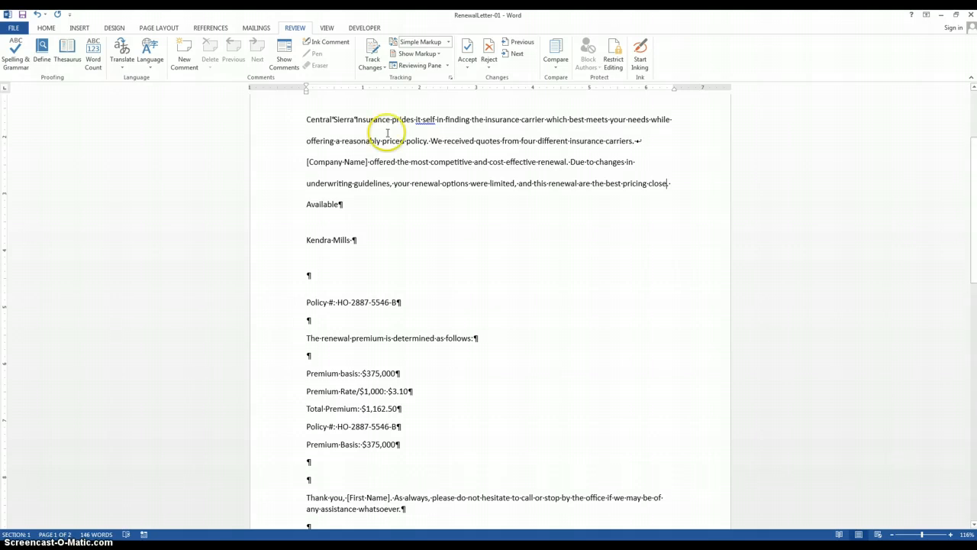
# - Show the Document Panel for viewing and editing the file's properties above the letter
pyautogui.click(14, 29)
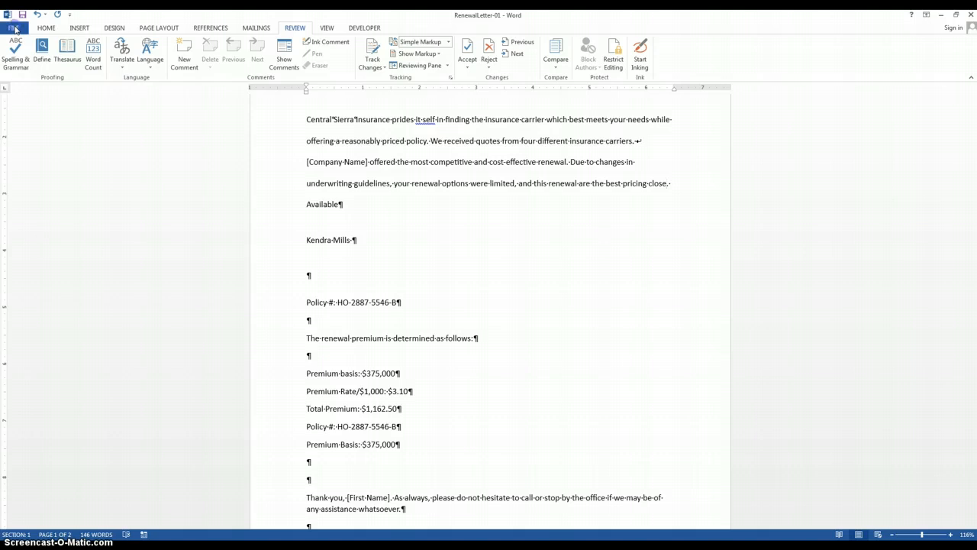
pyautogui.click(18, 54)
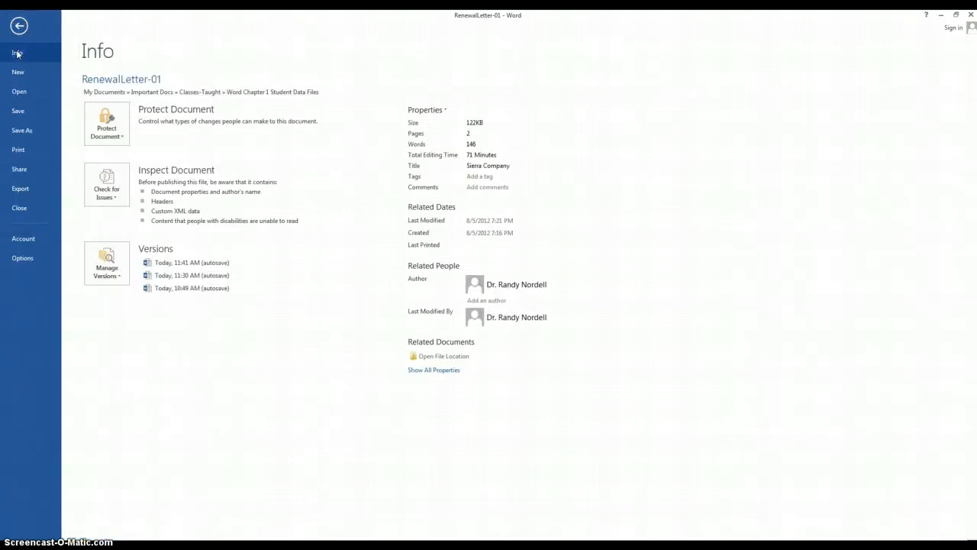
pyautogui.click(446, 111)
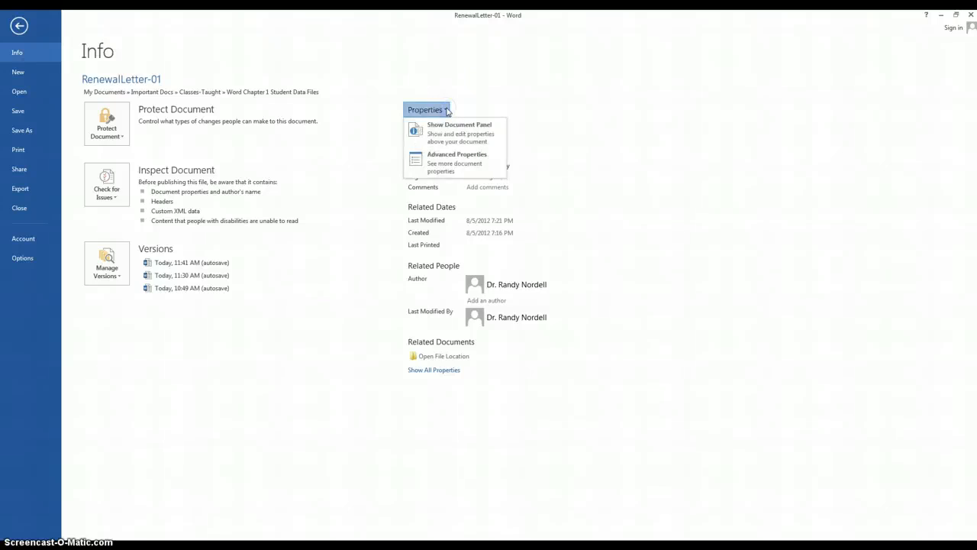
pyautogui.click(481, 132)
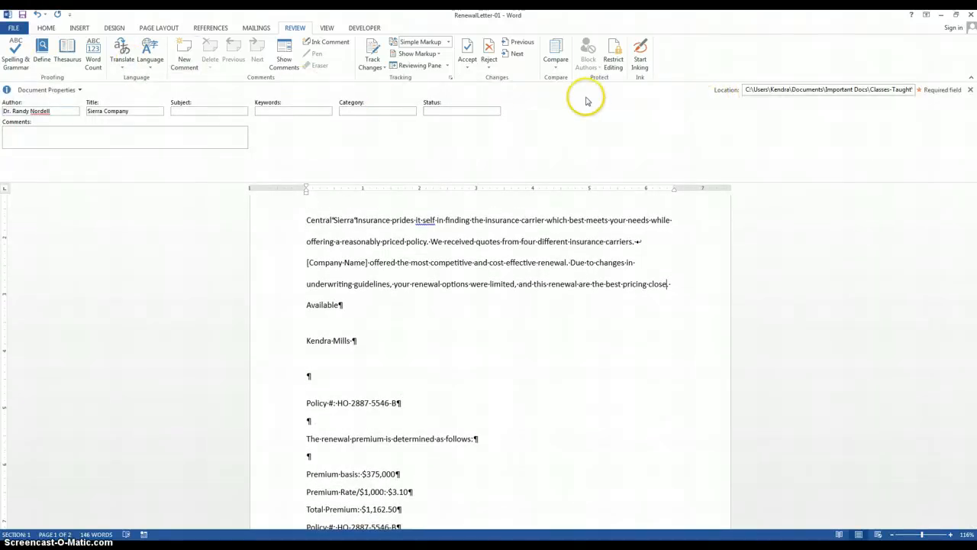
# - Go through the Title, Subject, Keywords, Category, Status and Comments properties without editing them, and close the Document Panel
pyautogui.click(87, 110)
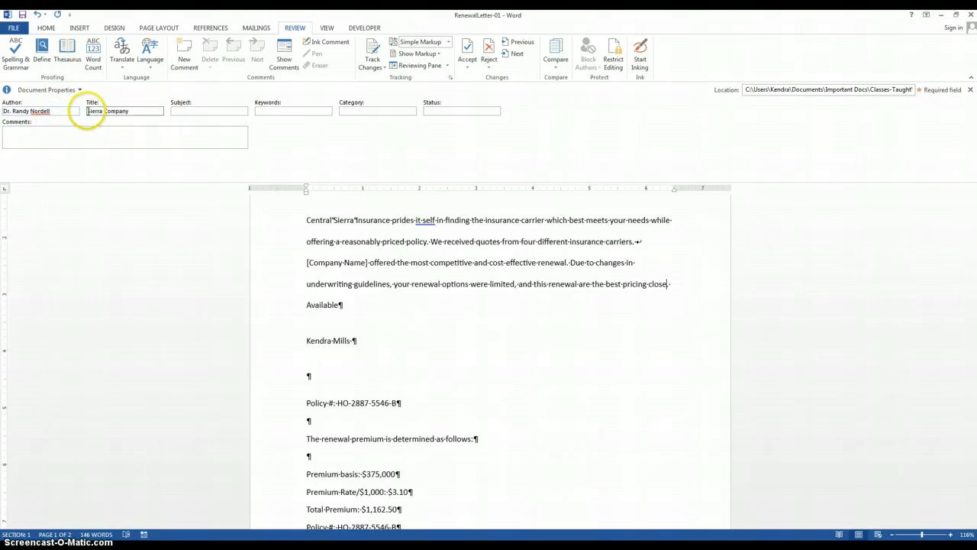
pyautogui.click(212, 112)
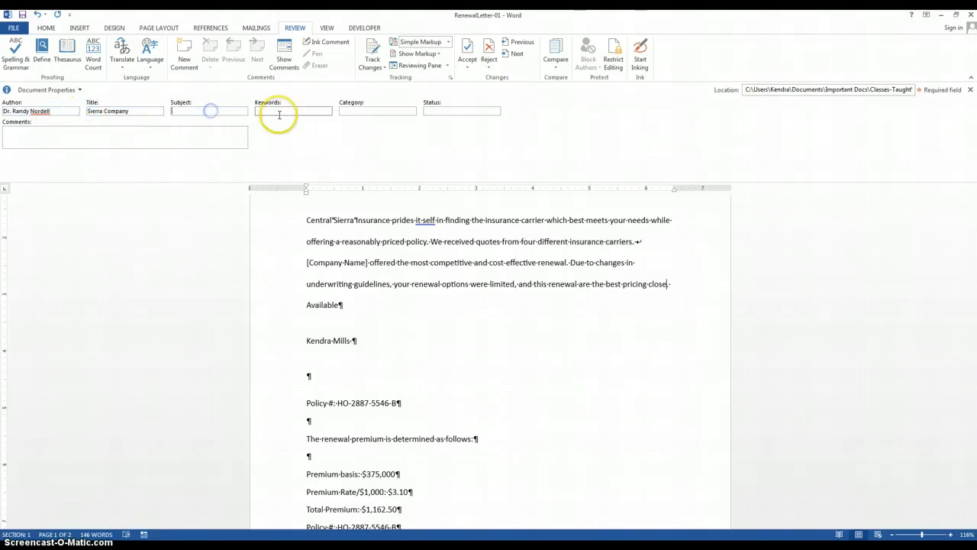
pyautogui.click(278, 113)
pyautogui.click(364, 112)
pyautogui.click(439, 110)
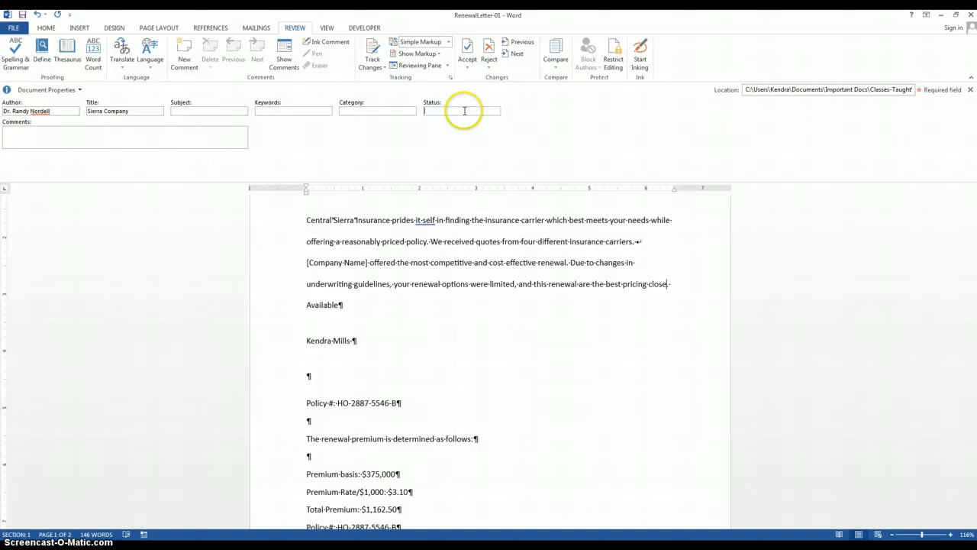
pyautogui.click(84, 142)
pyautogui.click(970, 90)
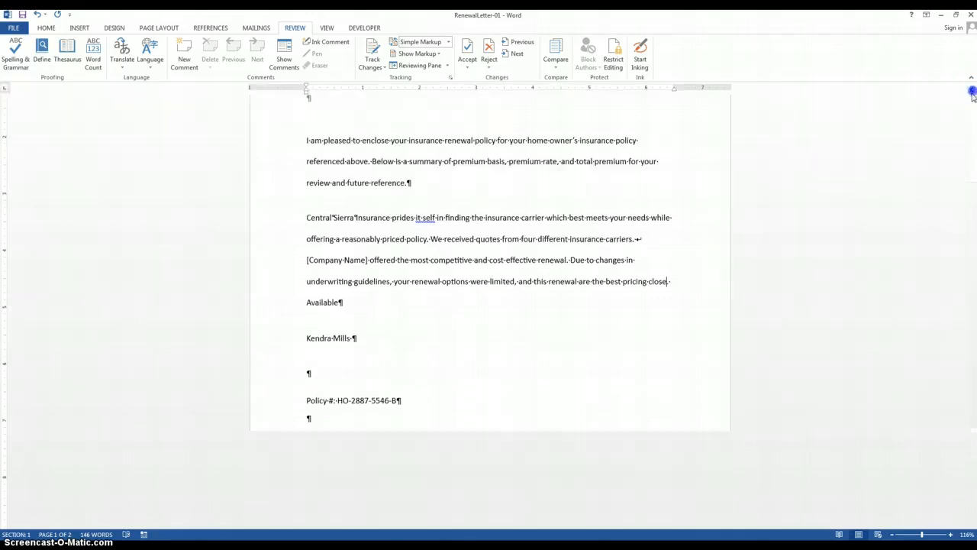